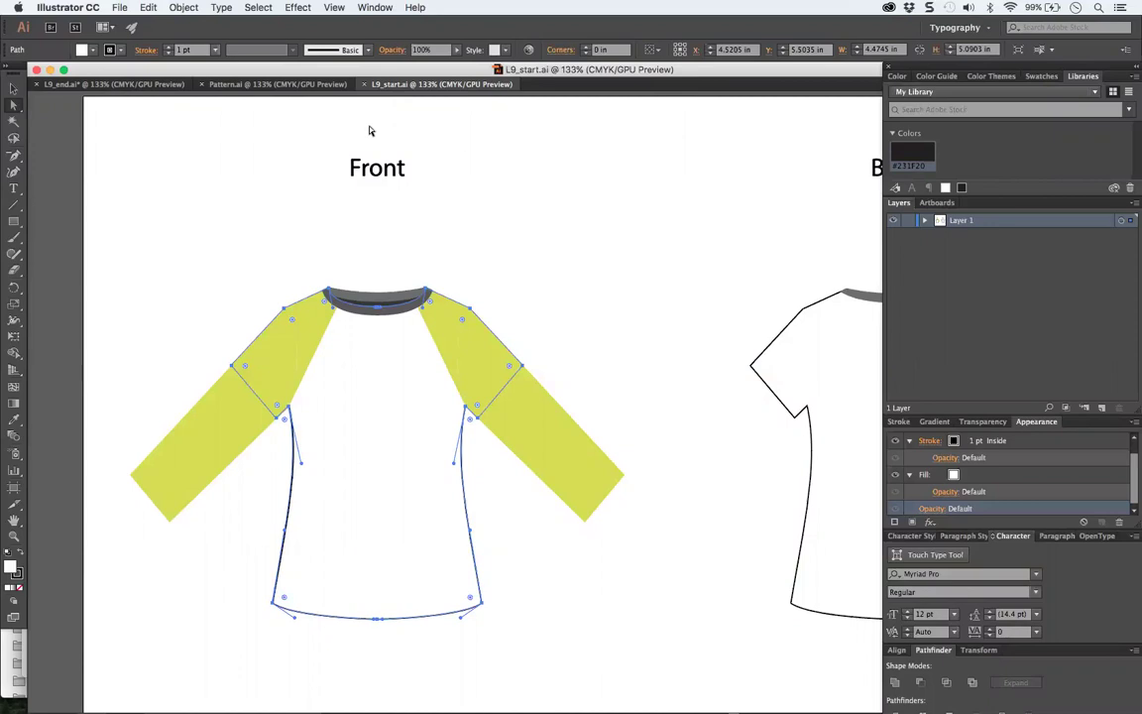
Step: Copy the front shirt body outline from L9_start, then deselect it
key(super+g)
click(332, 210)
Step: Paste the shirt outline into Pattern.ai and position it over the hexagon print
click(293, 86)
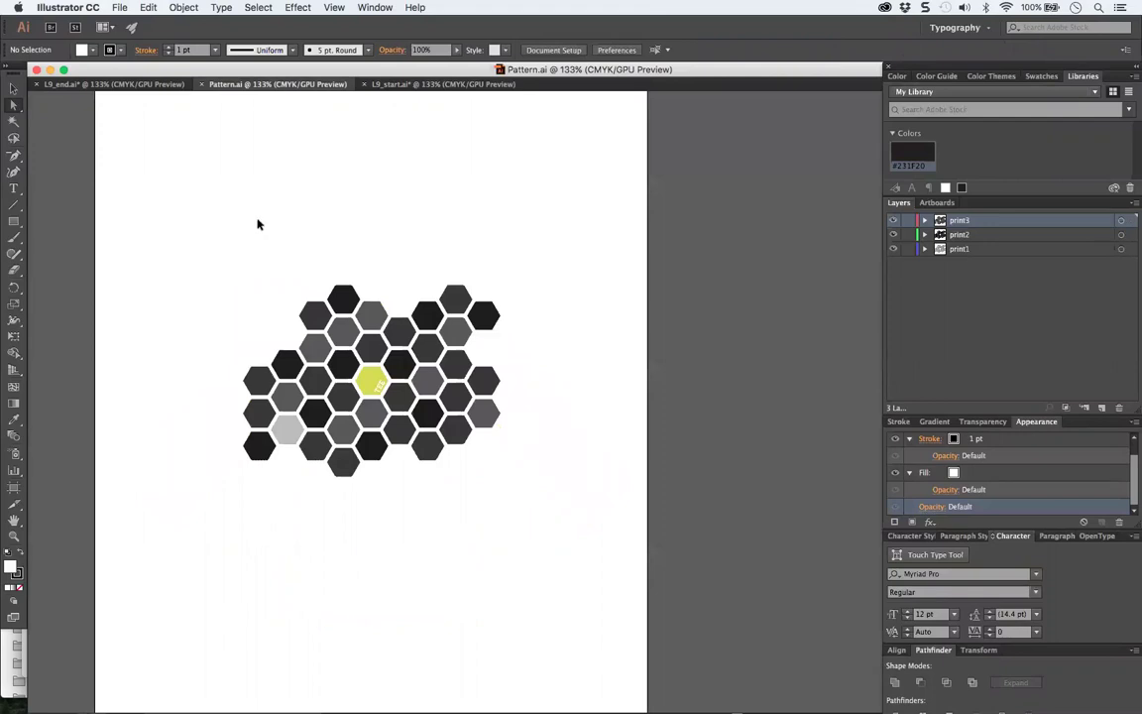
key(super+v)
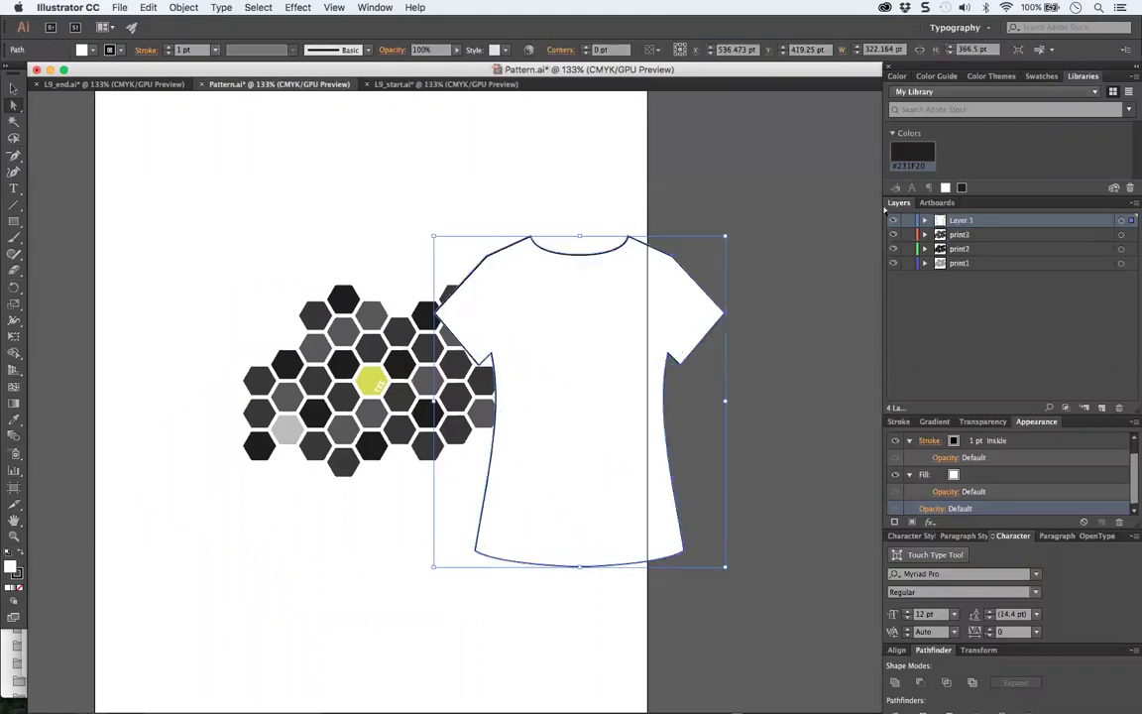
drag(580, 293, 323, 230)
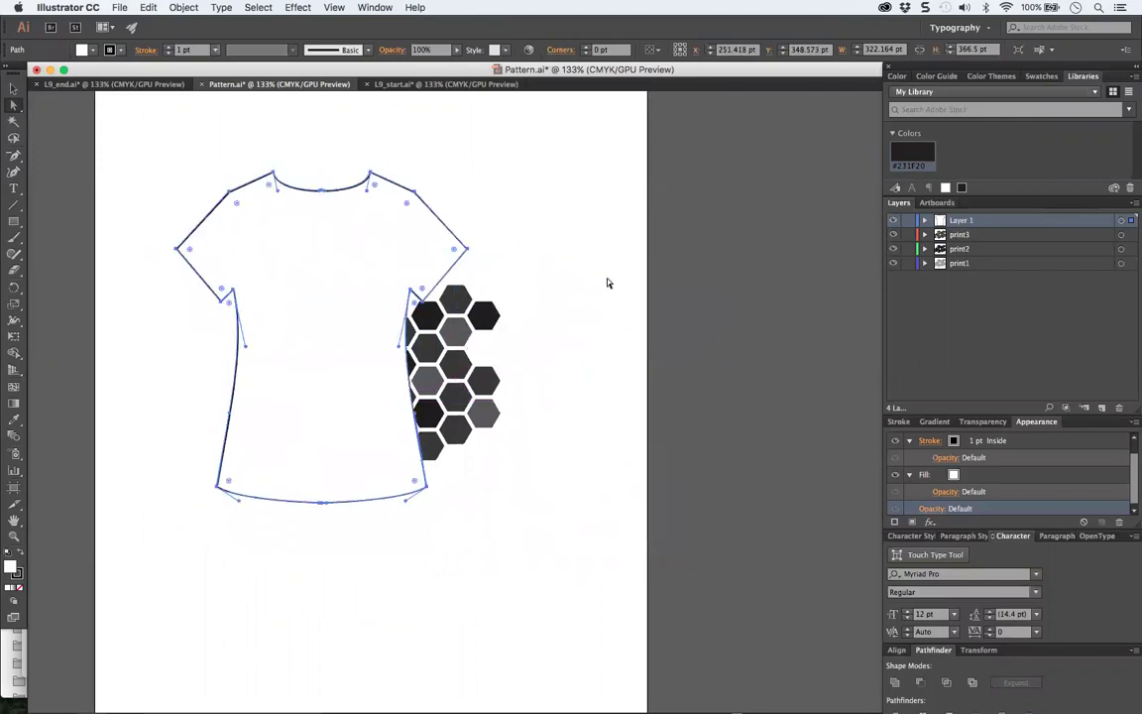
Step: Collect the shirt and print layers into a new layer named 'tee pattern'
shift+click(1070, 262)
click(1132, 203)
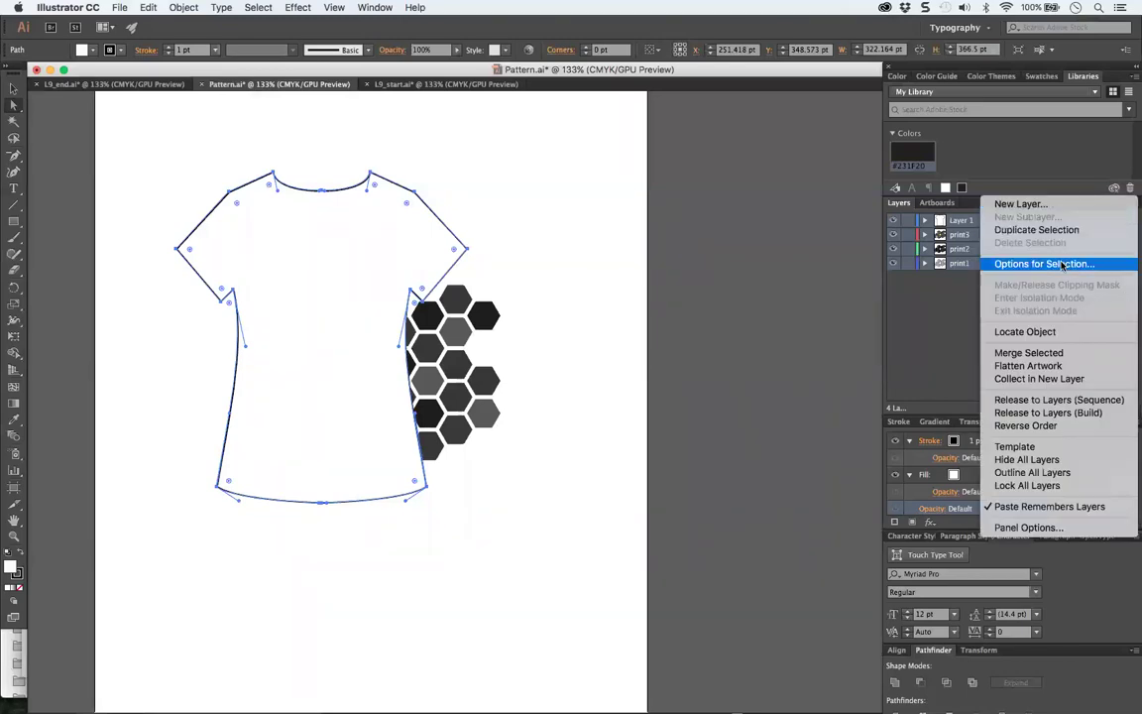
click(1048, 378)
key(e)
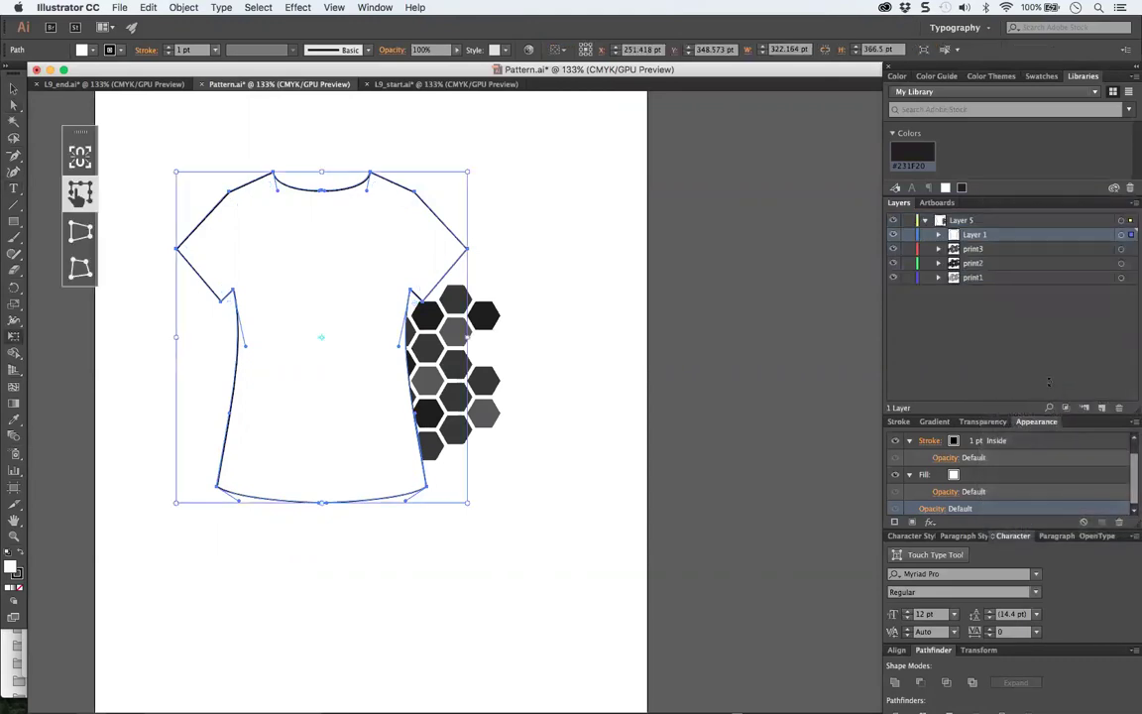
click(12, 88)
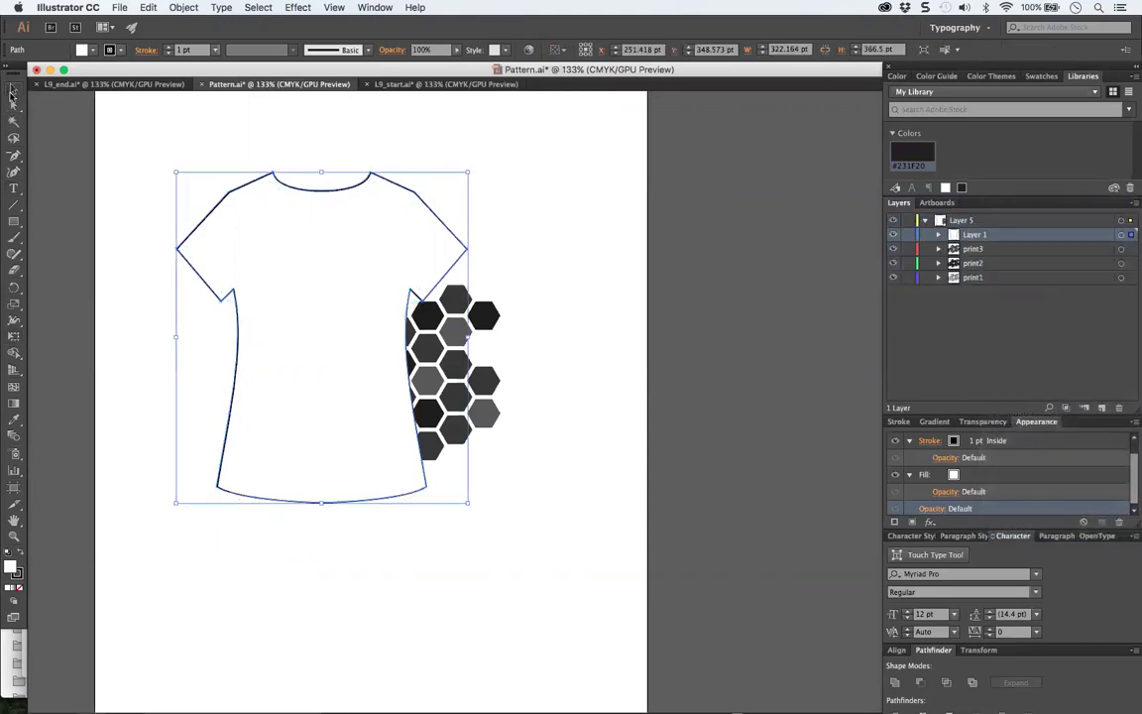
double_click(966, 219)
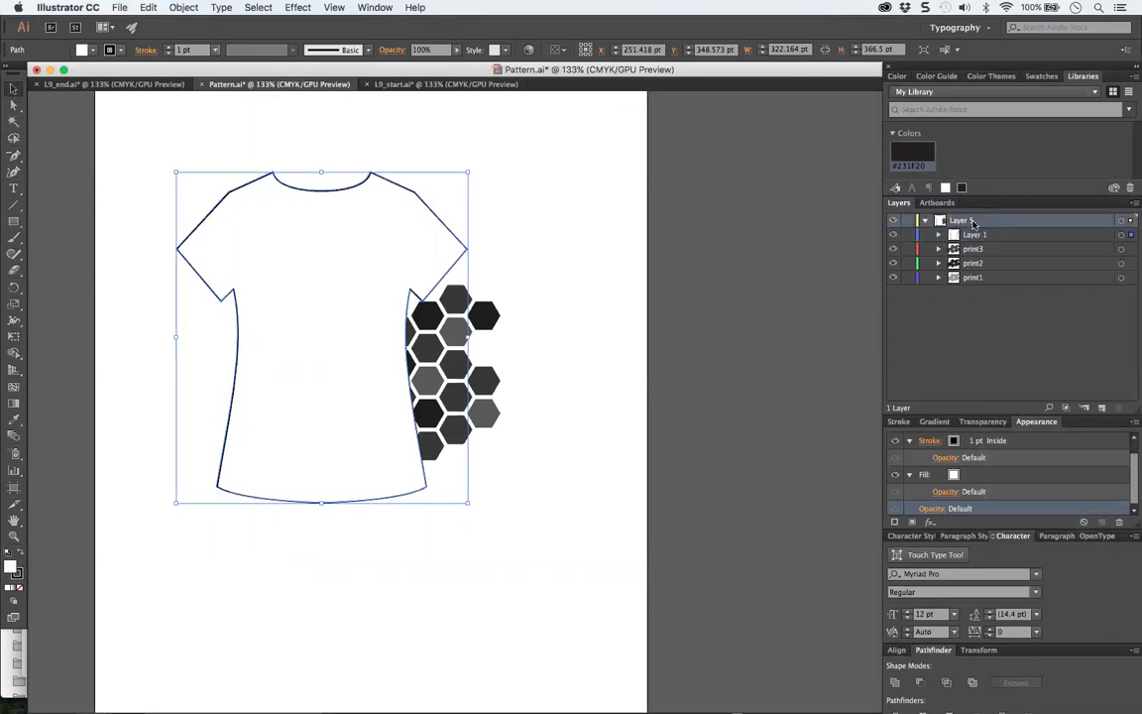
text(tee pattern)
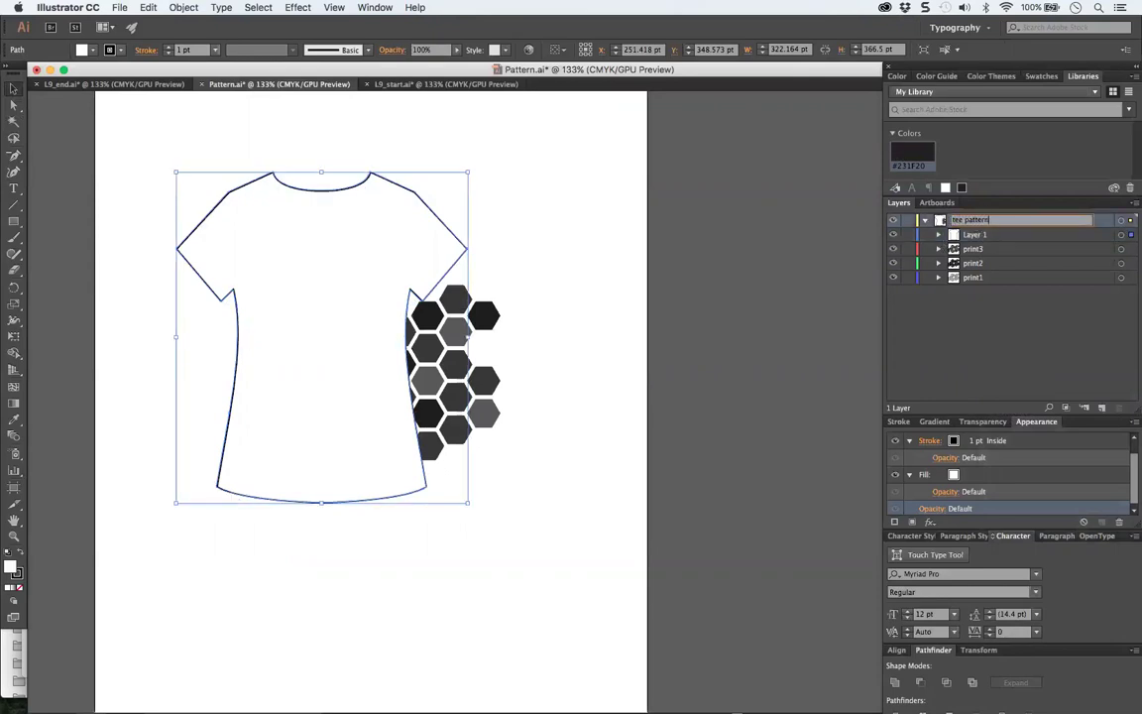
key(Return)
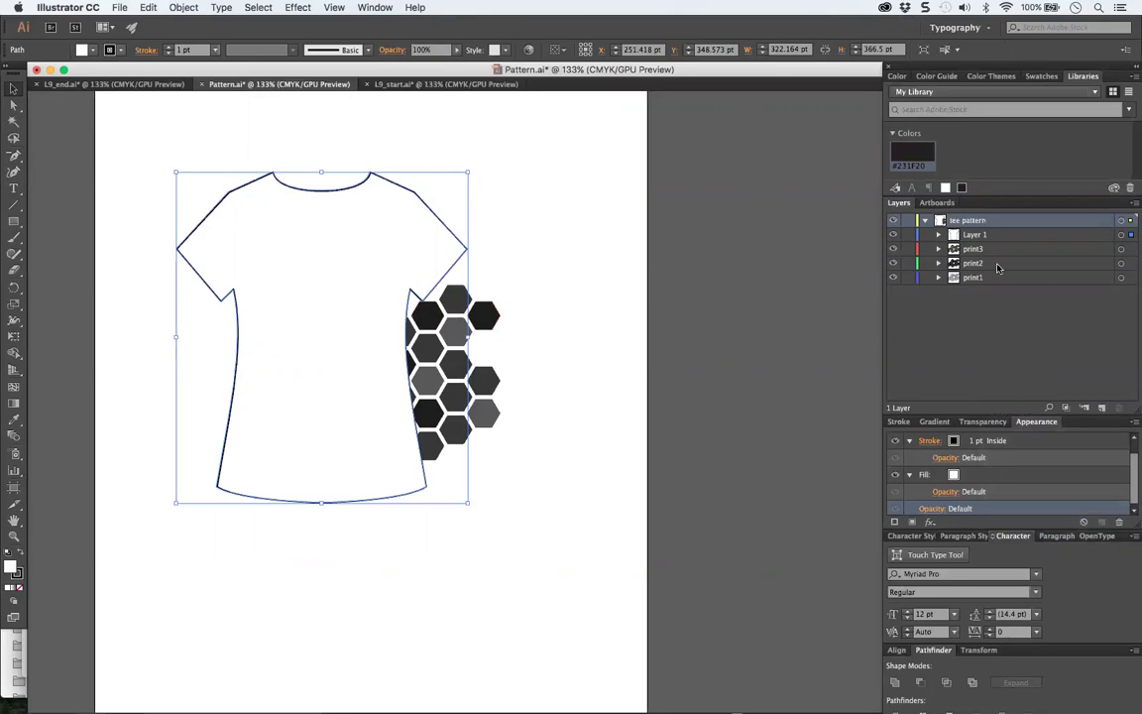
Step: Clip the hexagon print inside the shirt outline and give the shirt a black fill
click(1066, 408)
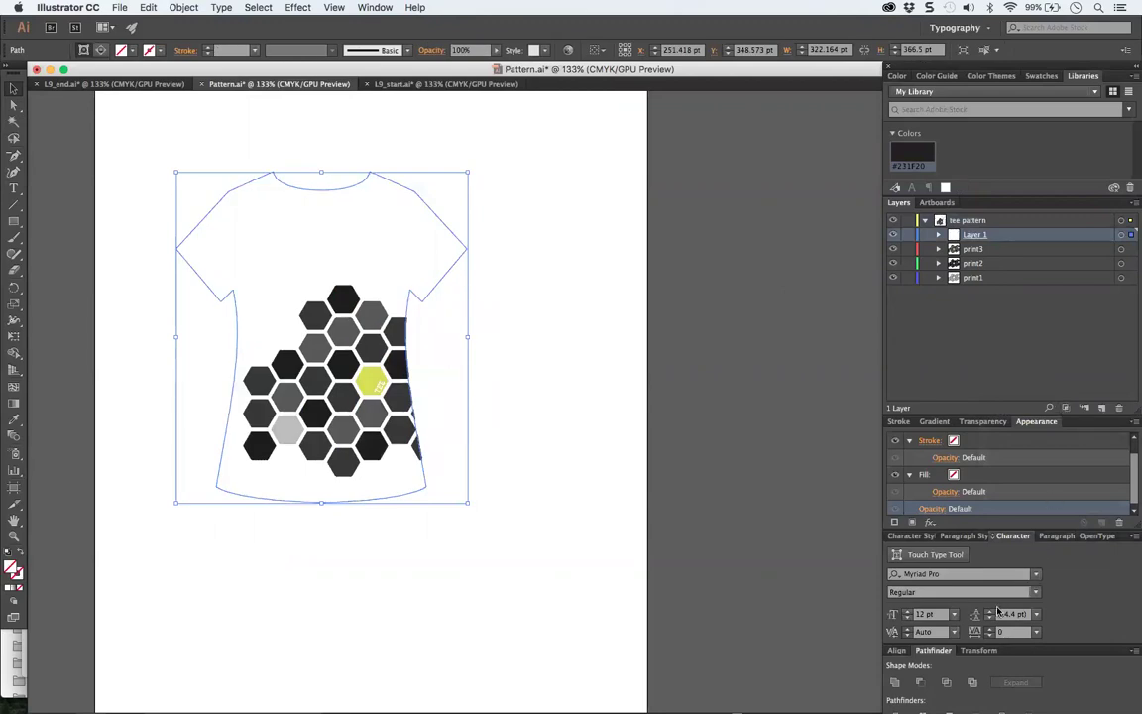
click(953, 474)
click(962, 475)
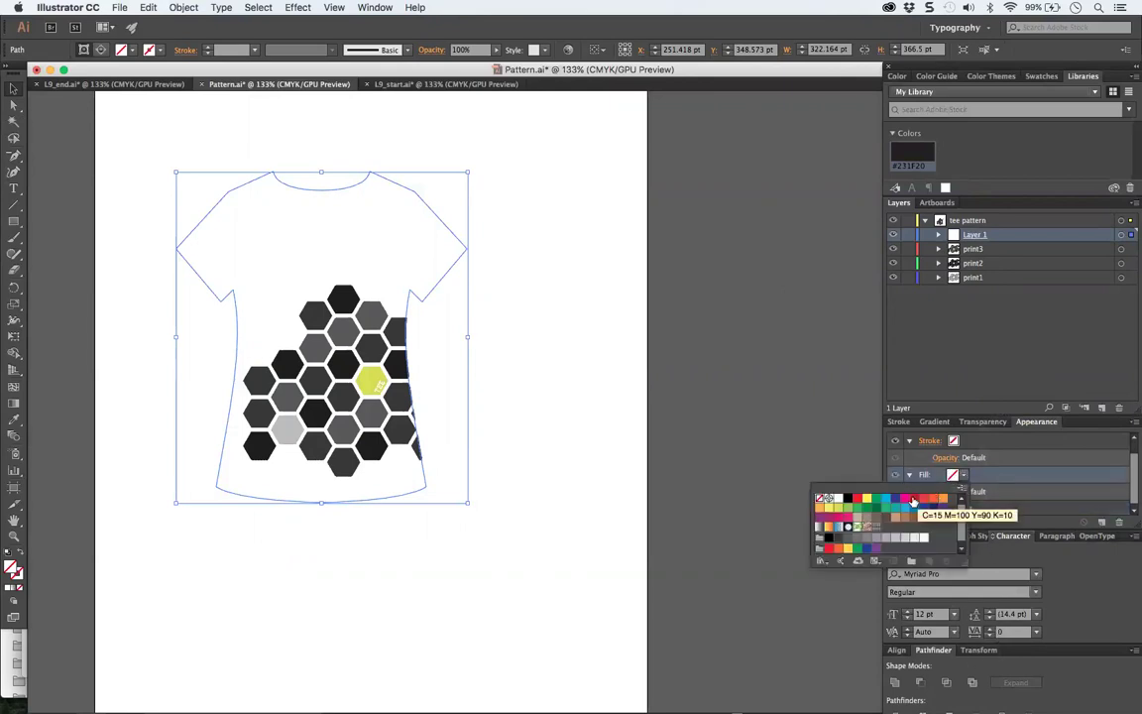
click(847, 498)
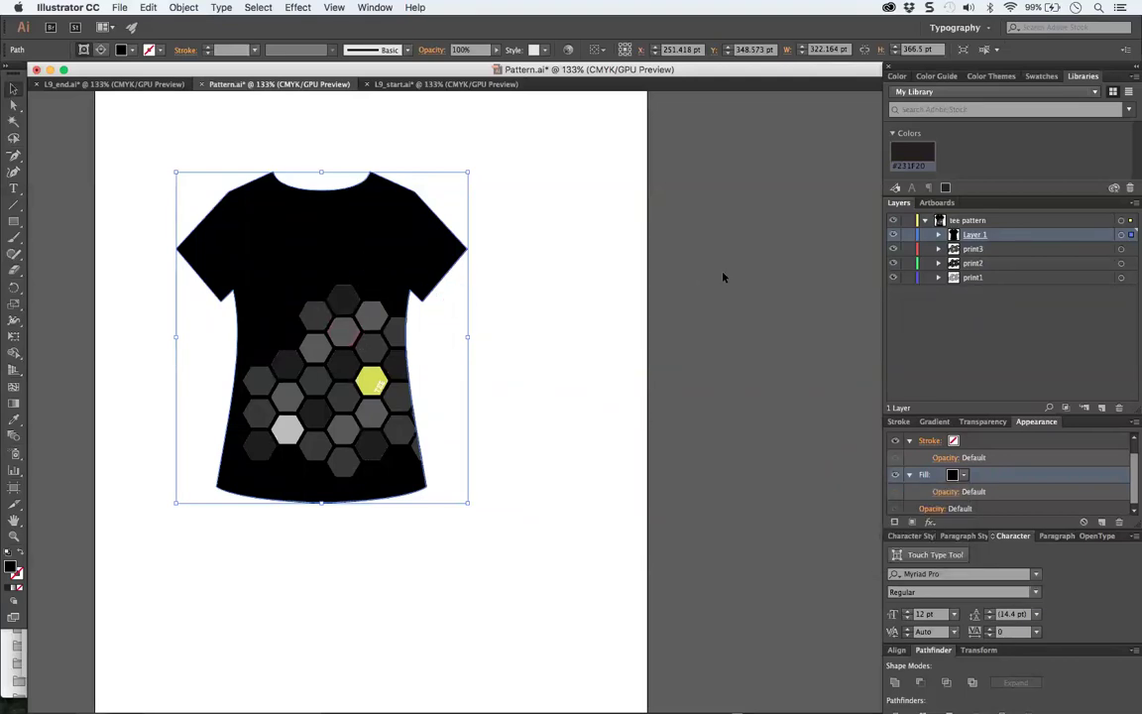
Step: Move print2 above print3 in the Layers panel, undoing an accidental print1 move
click(939, 248)
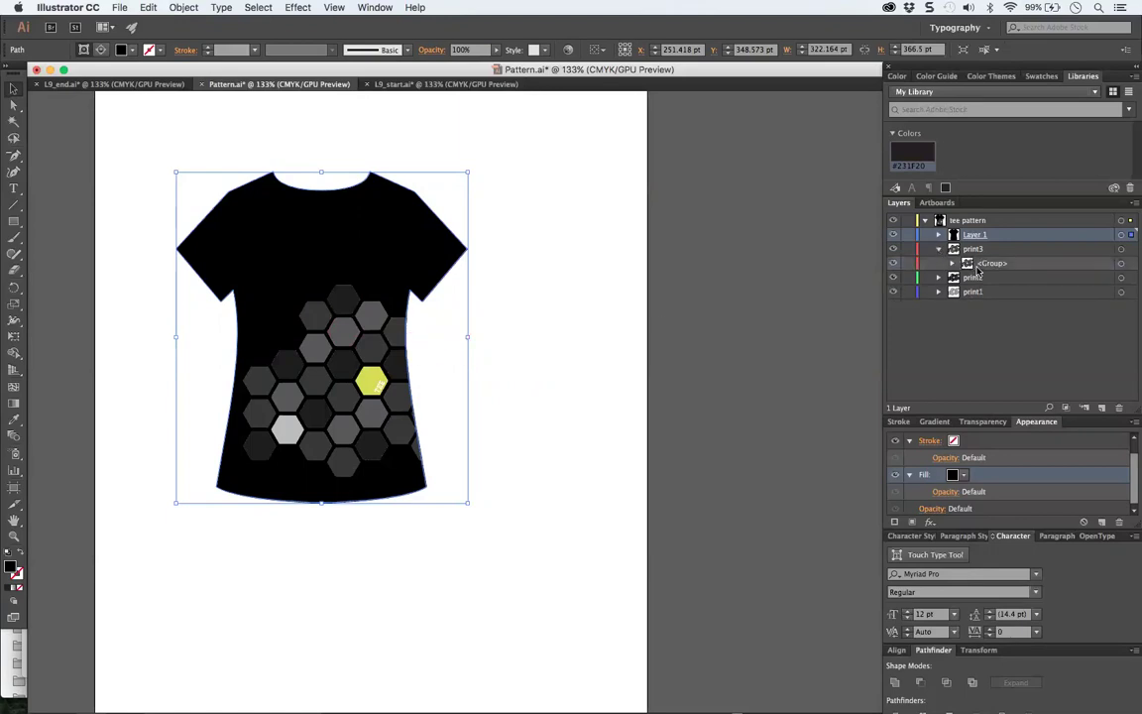
drag(961, 278, 970, 243)
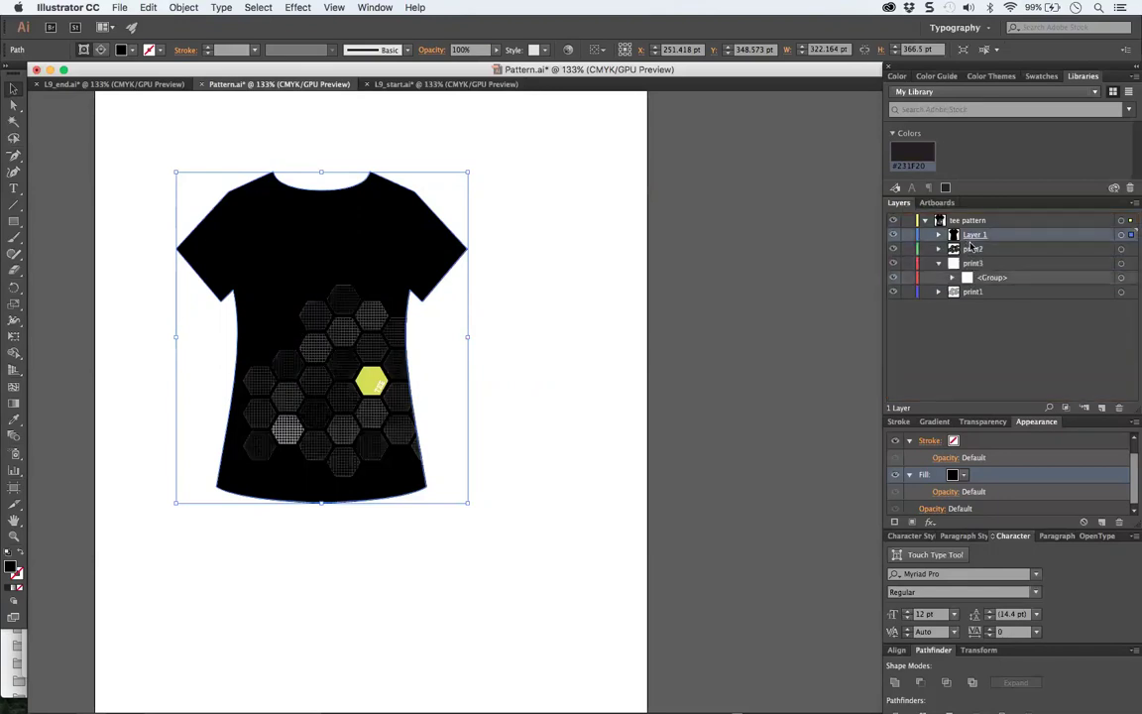
click(969, 295)
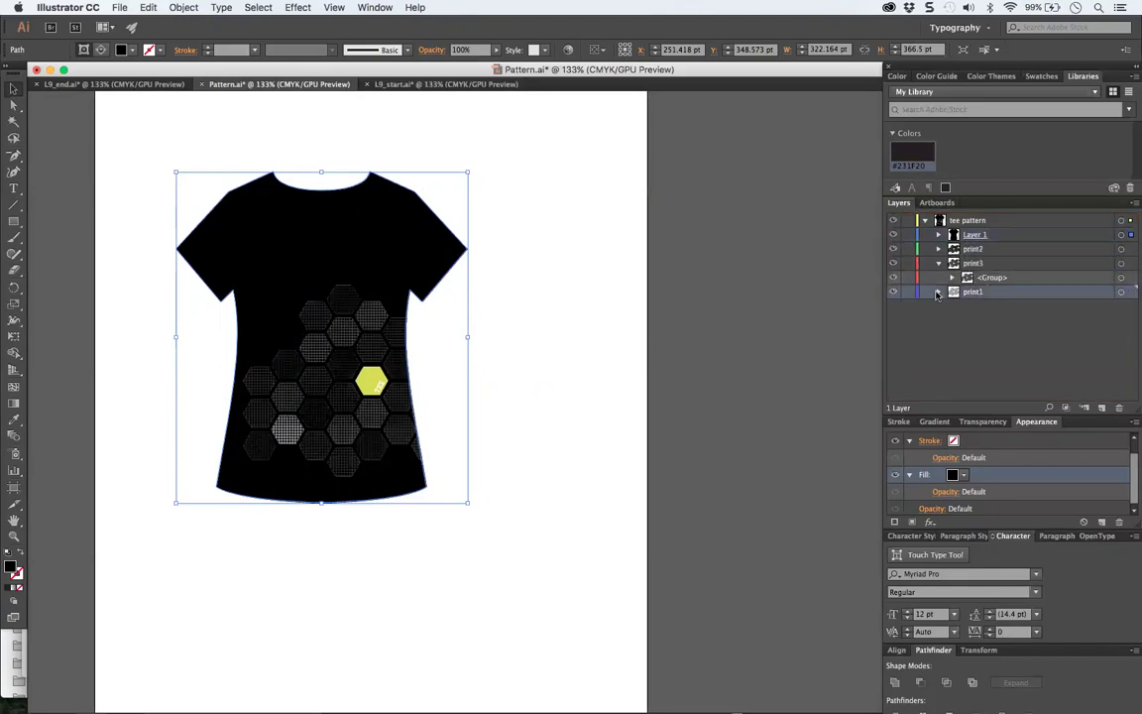
drag(947, 292, 971, 279)
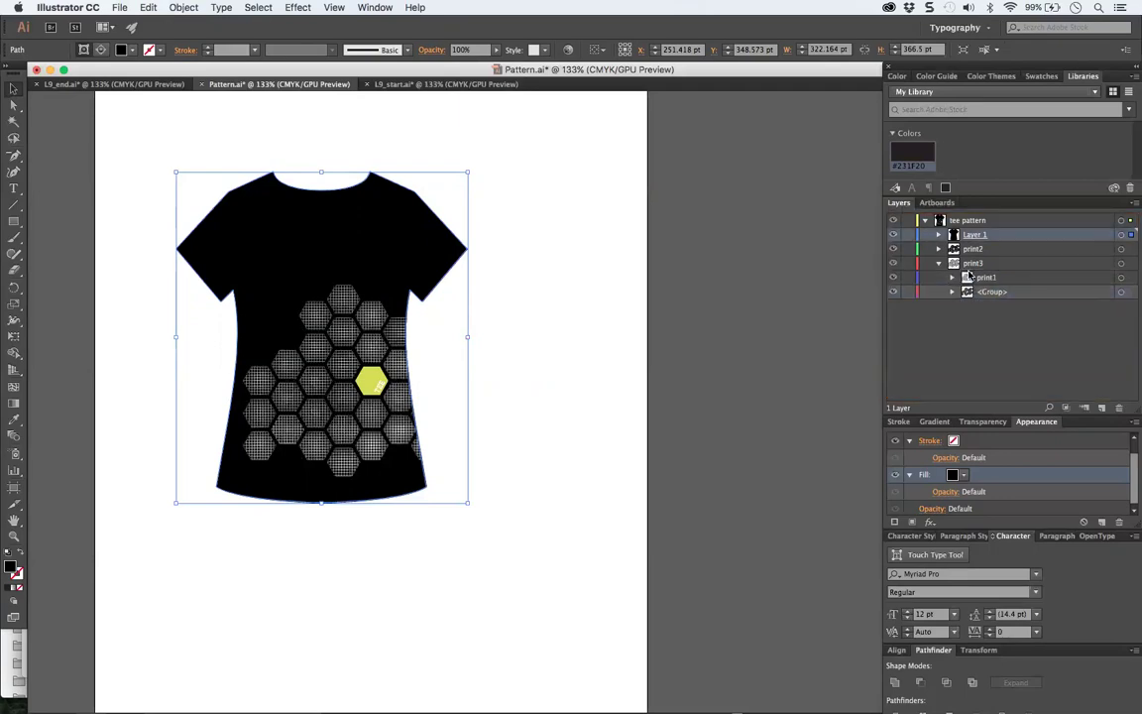
key(ctrl+z)
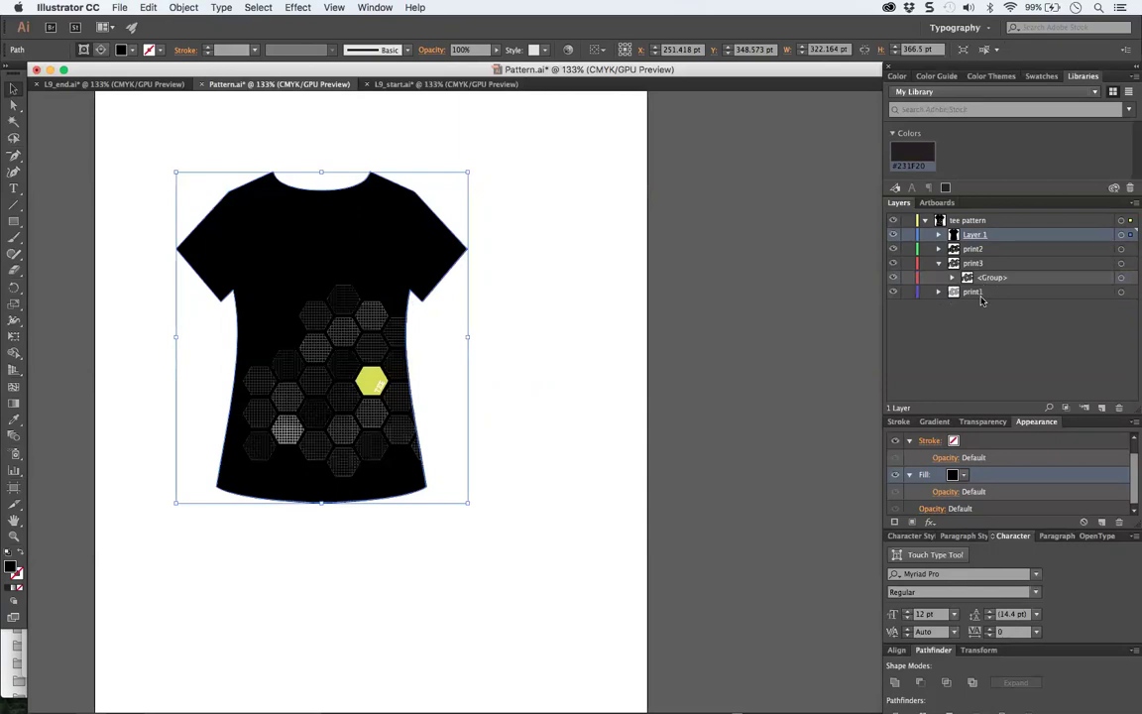
Step: Drag individual hexagons to new spots lower and to the lower left of the print
click(342, 319)
click(14, 104)
click(523, 490)
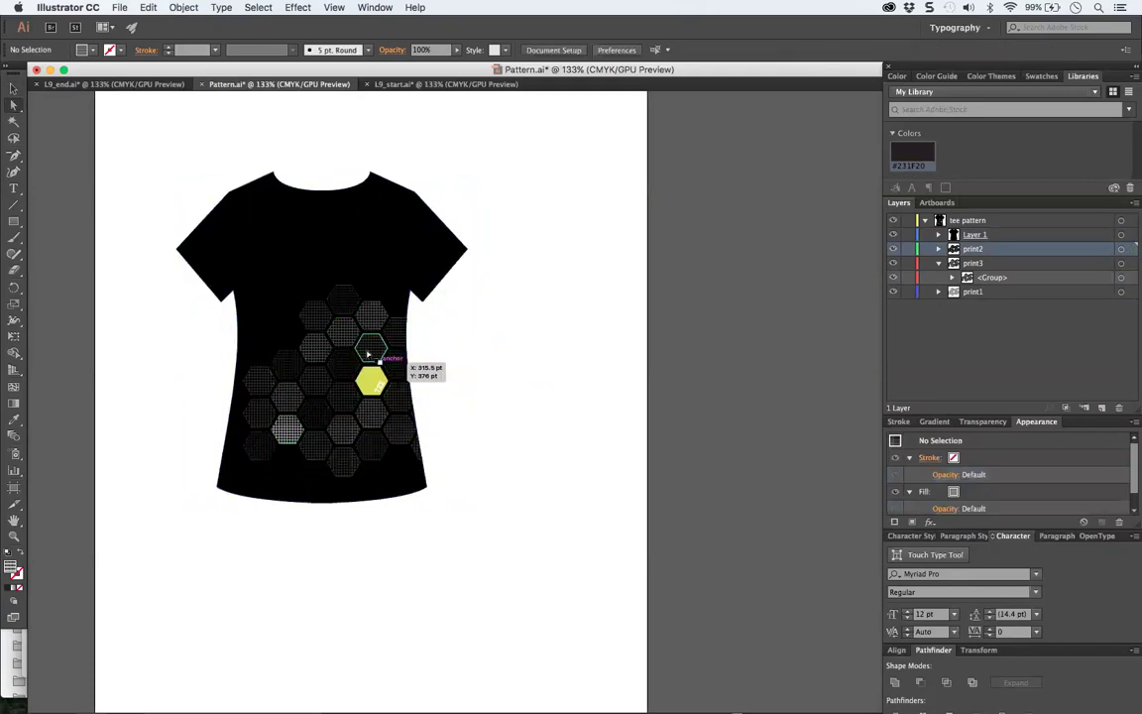
click(349, 336)
click(370, 344)
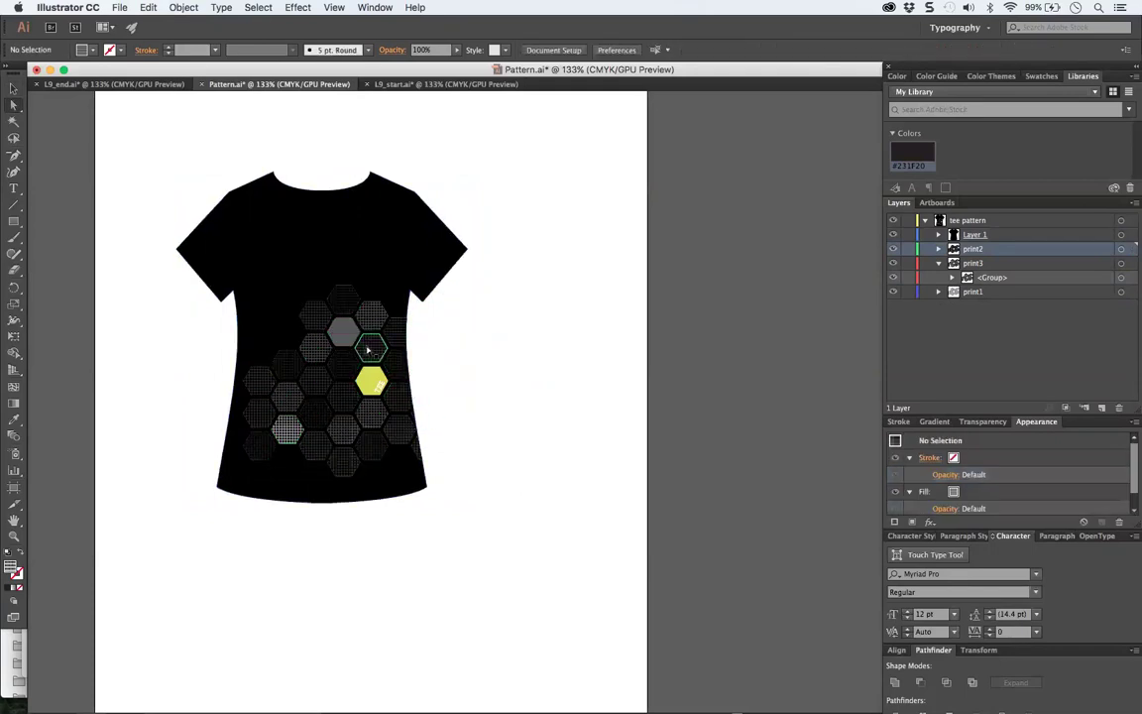
drag(335, 327, 313, 404)
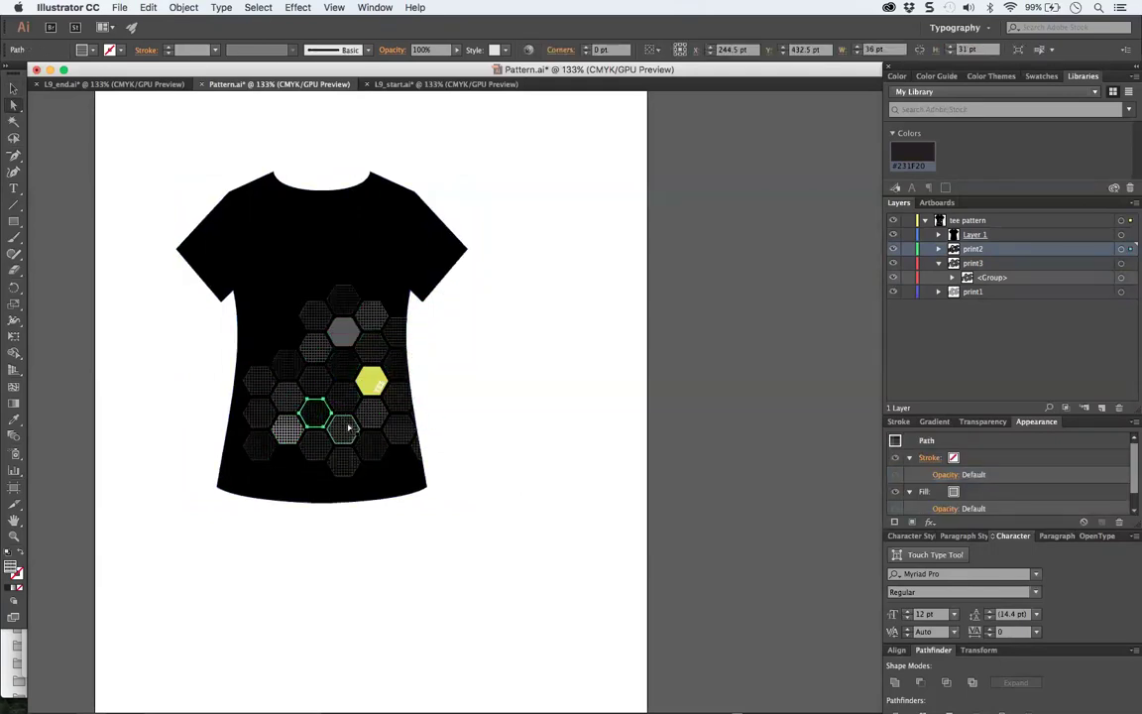
drag(396, 431, 258, 452)
click(598, 449)
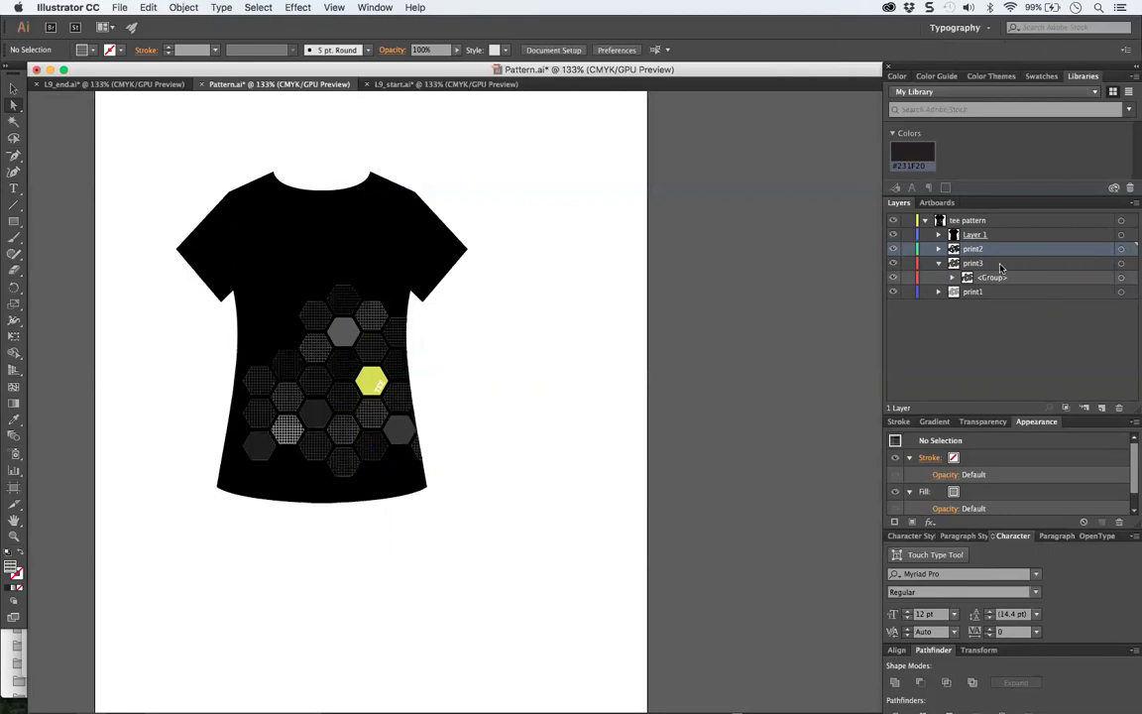
Step: Move a path inside print1's group higher in the stack, then collapse print3 and print1
click(935, 293)
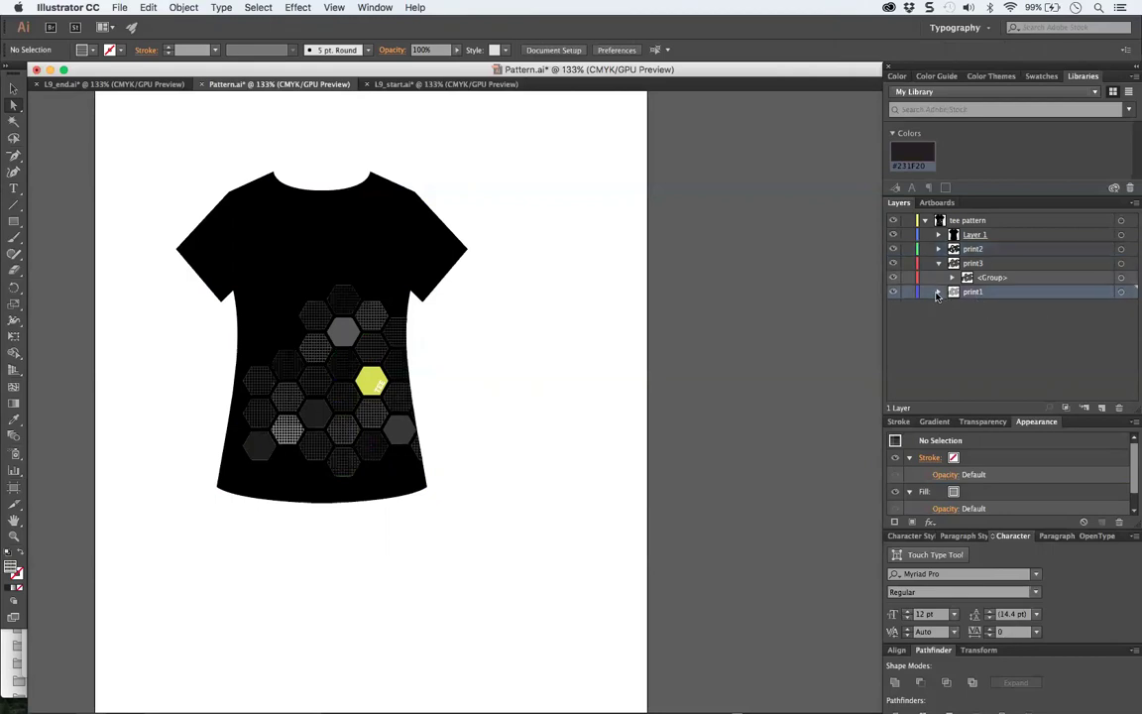
click(935, 294)
click(953, 307)
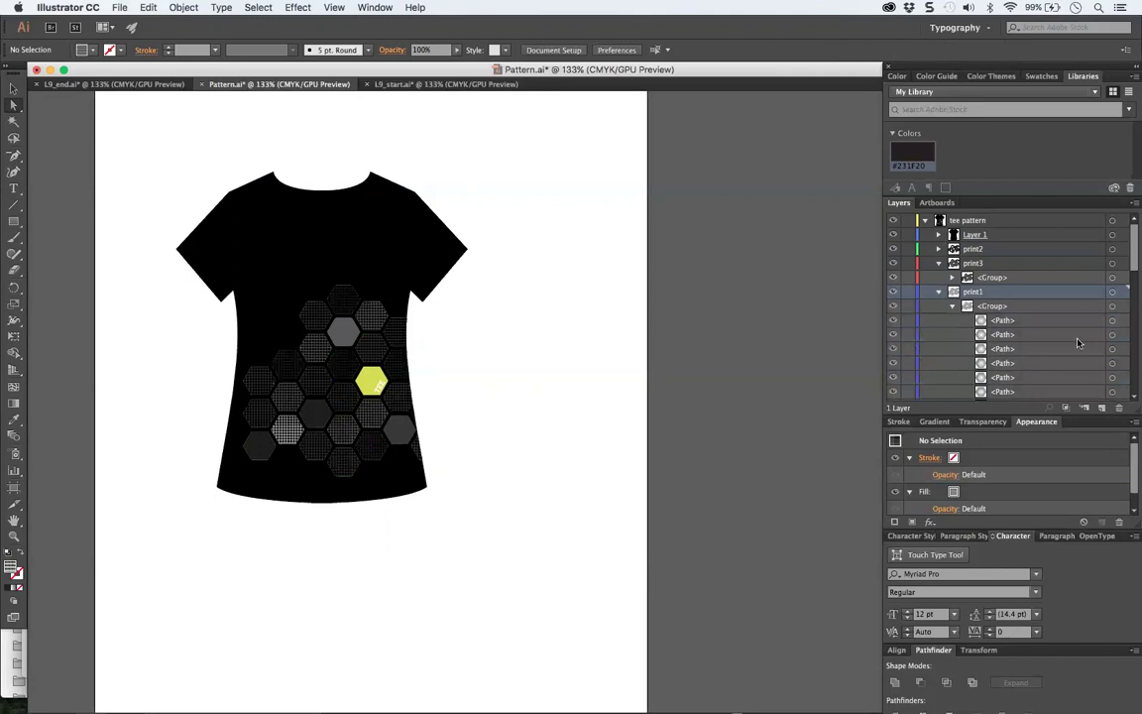
drag(1029, 349, 1004, 252)
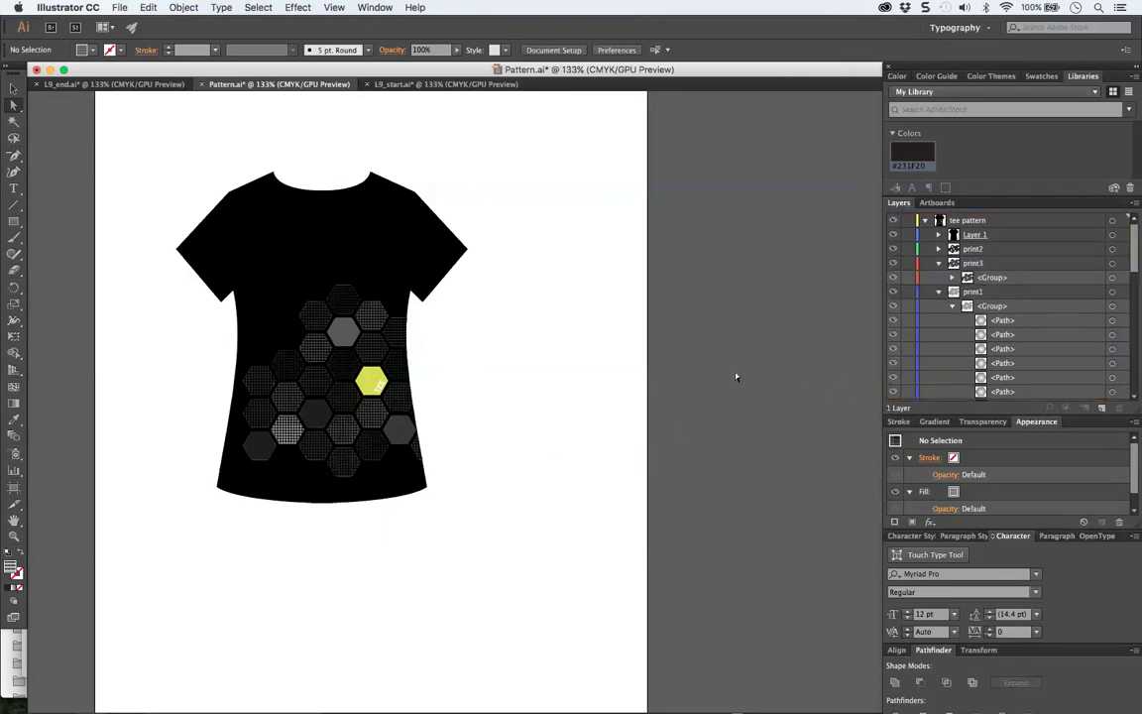
click(939, 264)
click(940, 278)
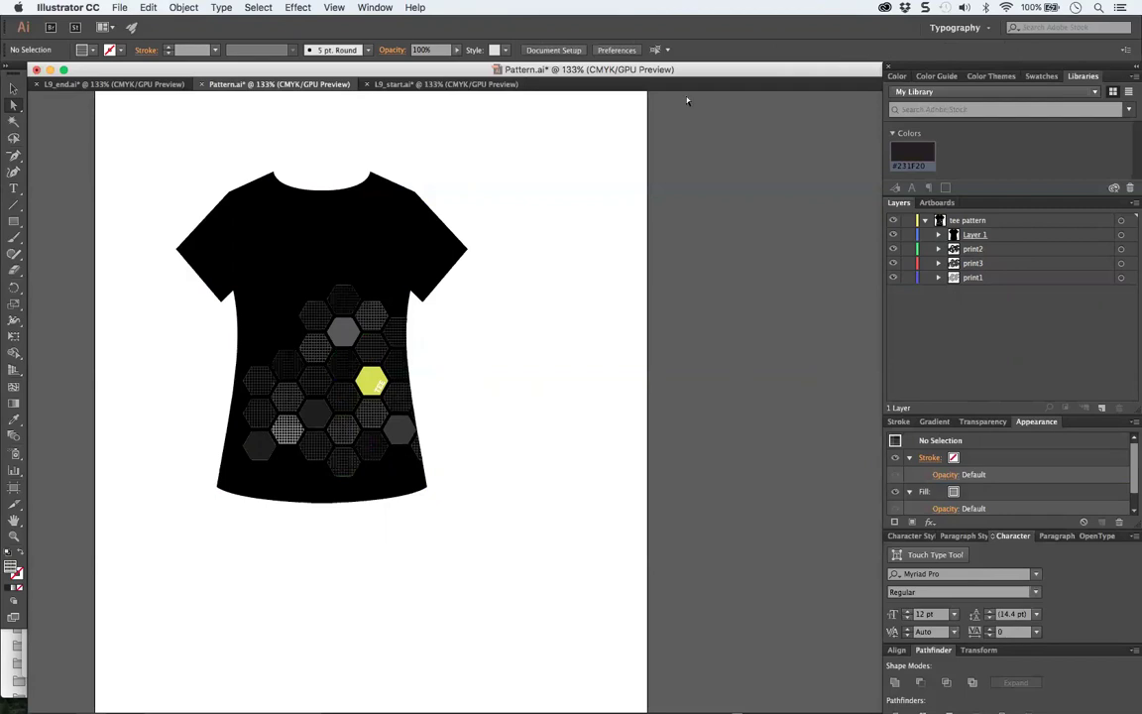
Step: Select all tee pattern artwork in Pattern.ai and view the Layers panel menu without applying anything
click(1014, 225)
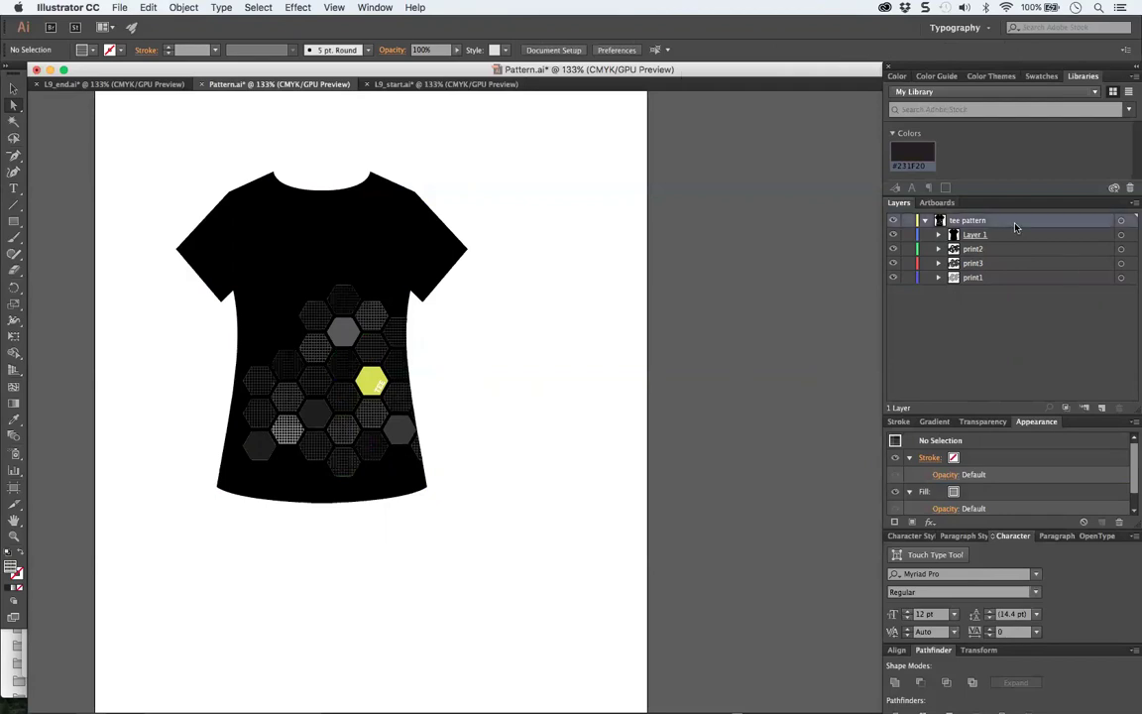
key(super+a)
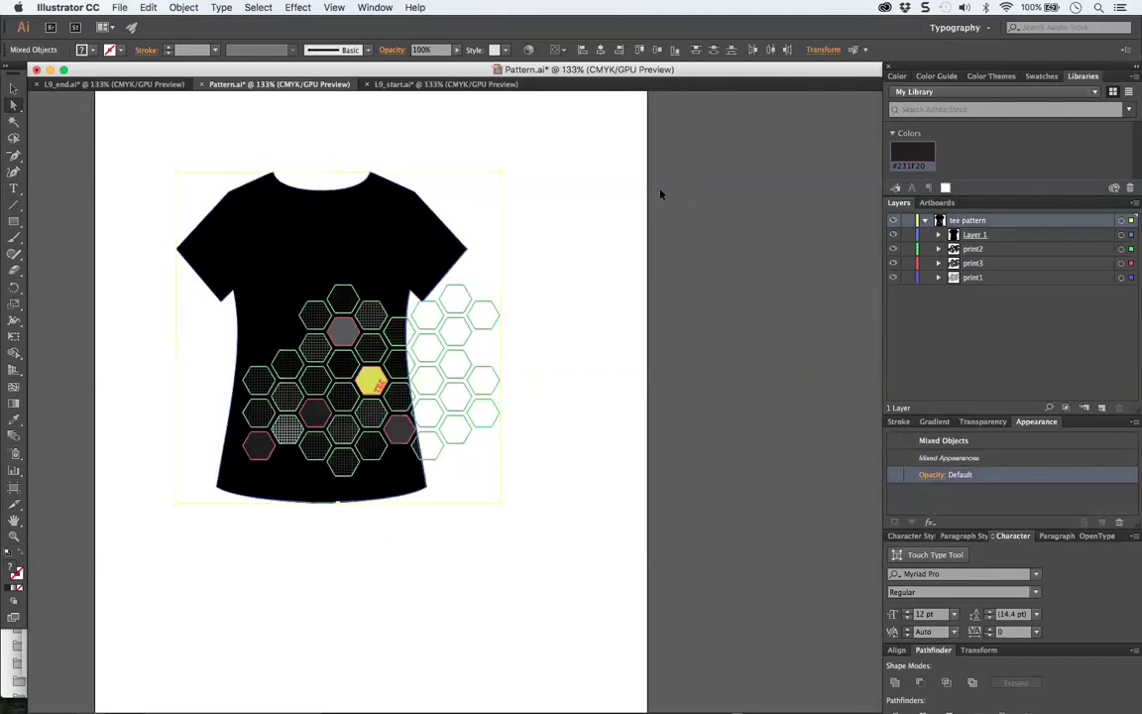
key(a)
click(142, 179)
key(v)
key(super+a)
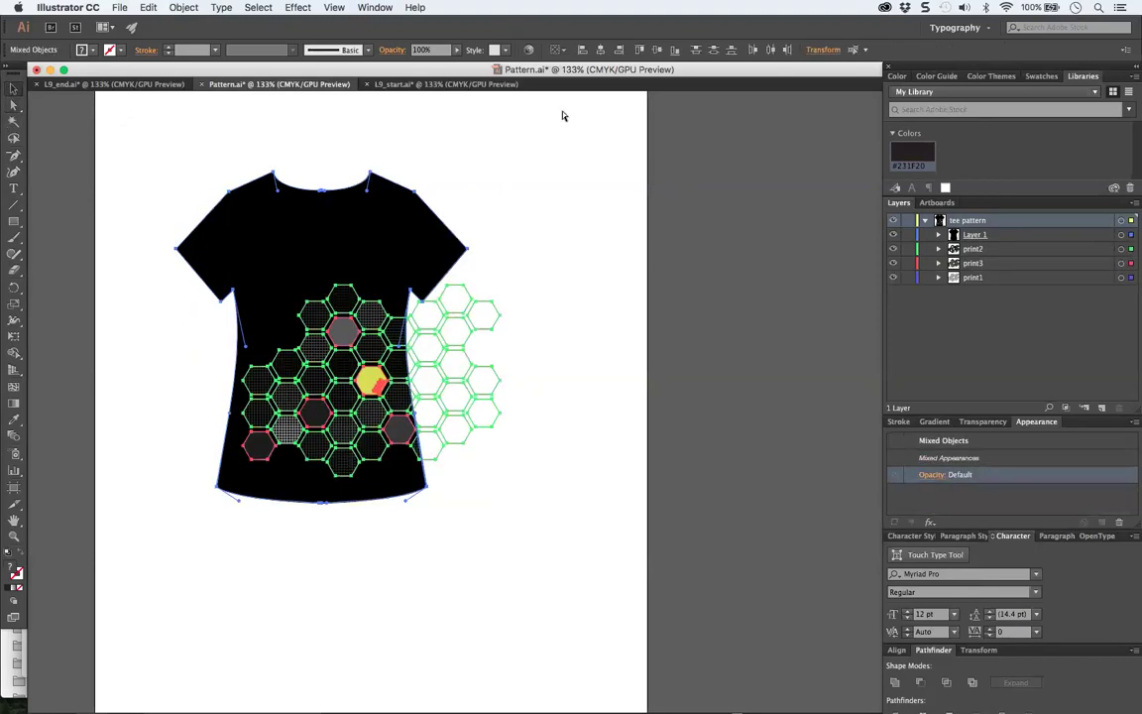
click(1134, 202)
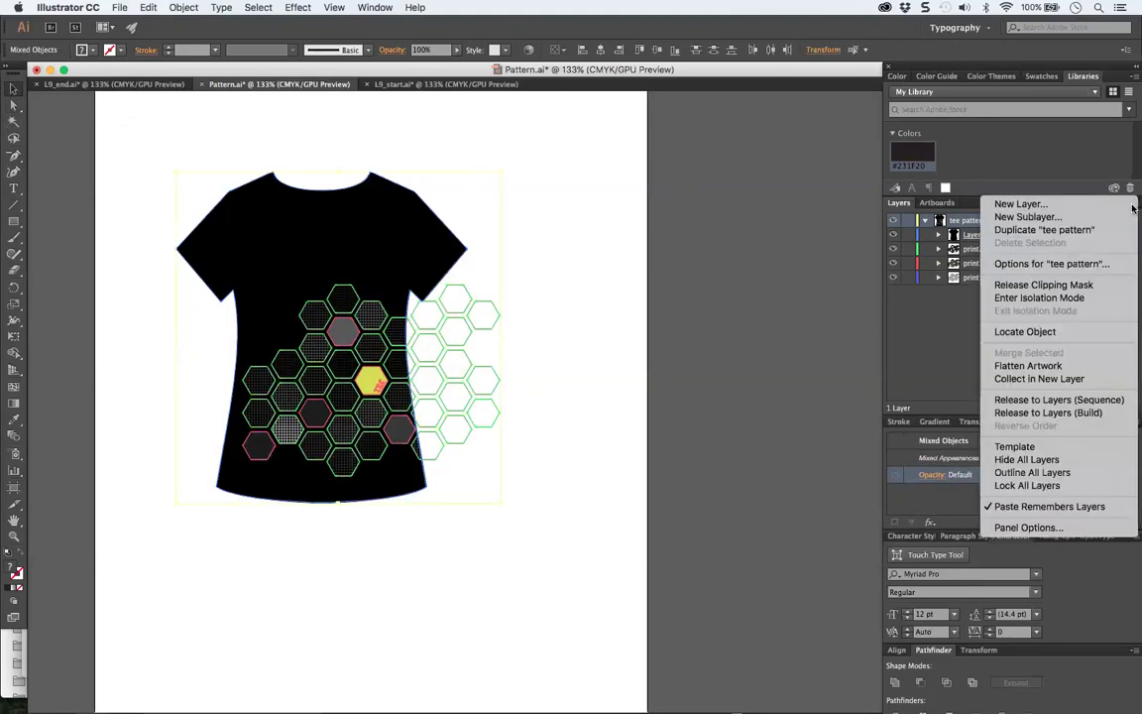
click(273, 80)
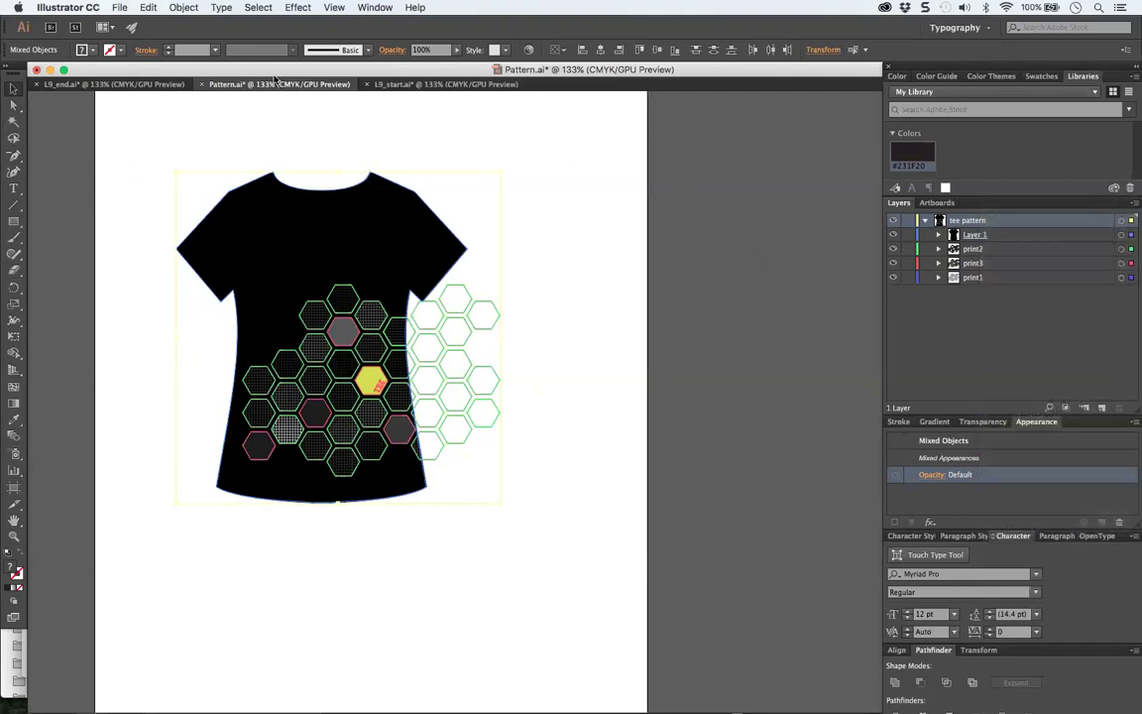
Step: Paste the hexagon-patterned tee into L9_start and make tee pattern the active layer
click(441, 86)
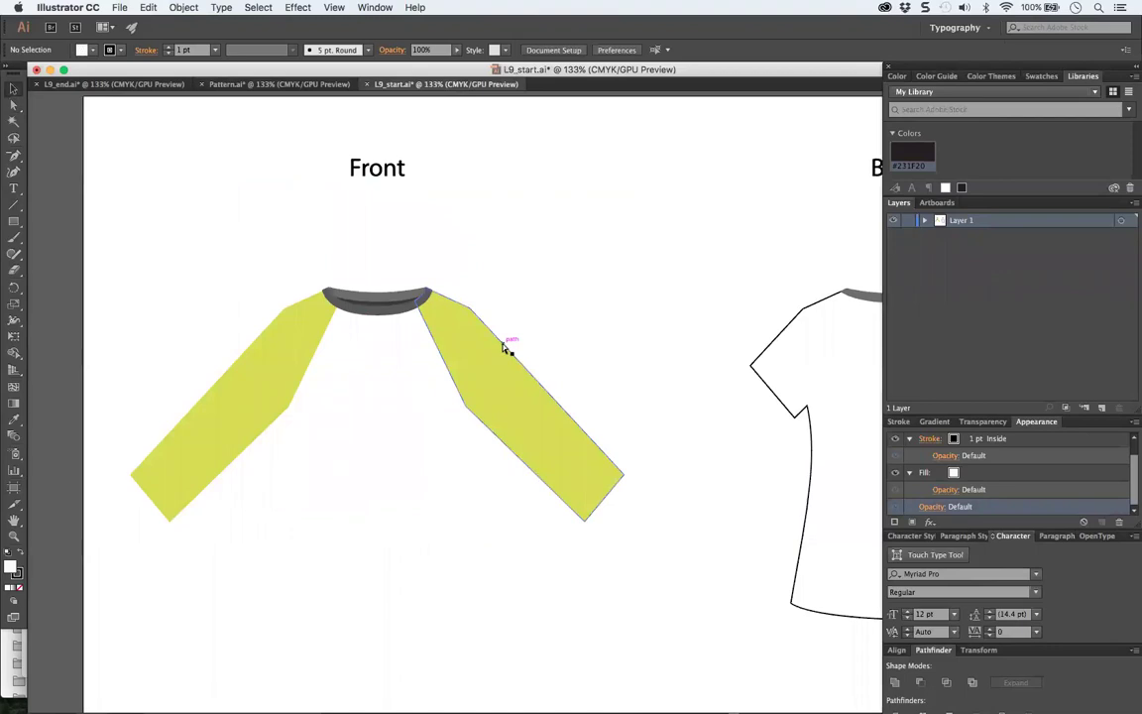
key(super+v)
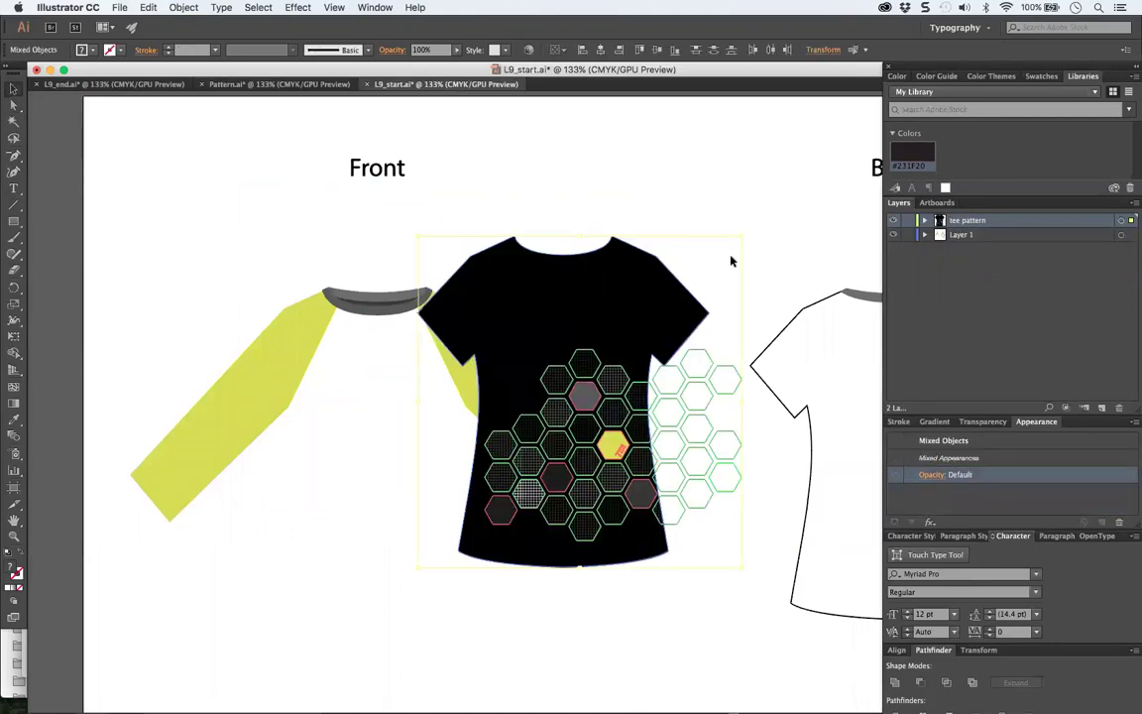
click(580, 324)
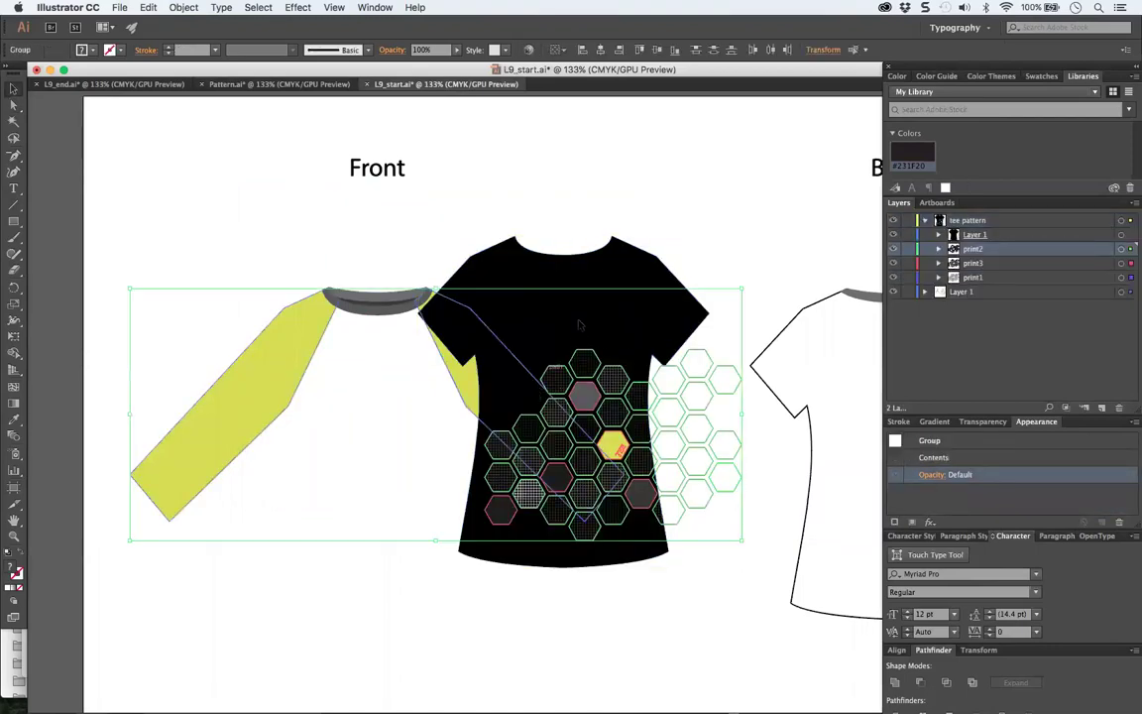
click(698, 190)
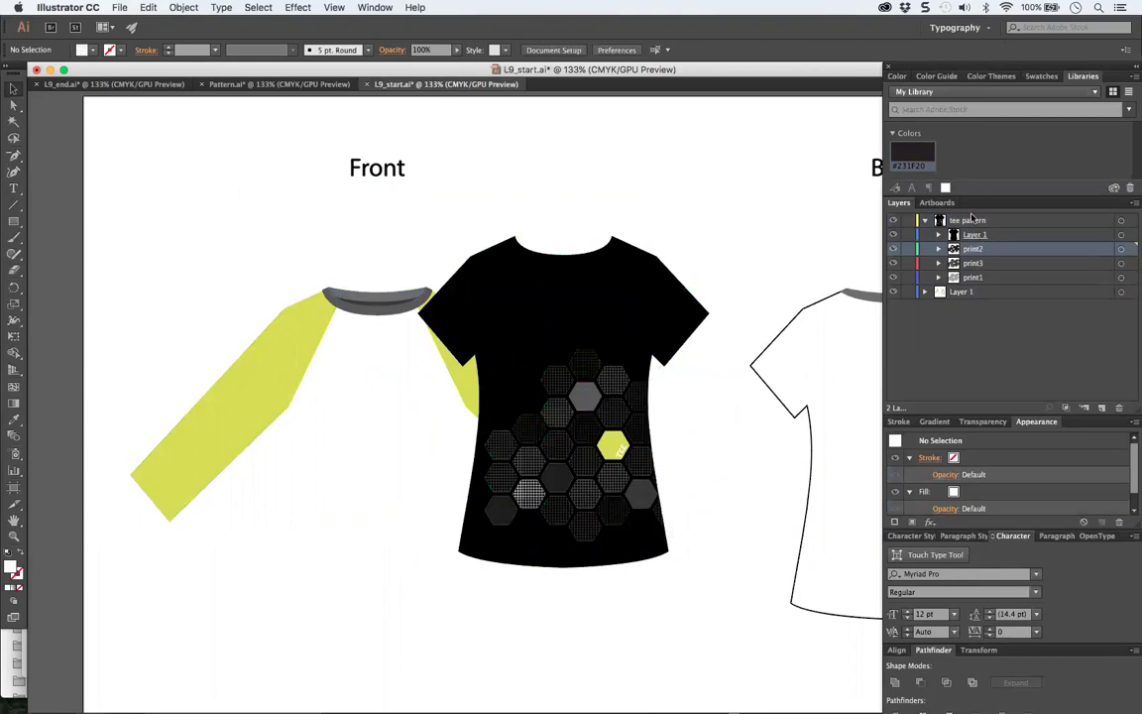
click(969, 220)
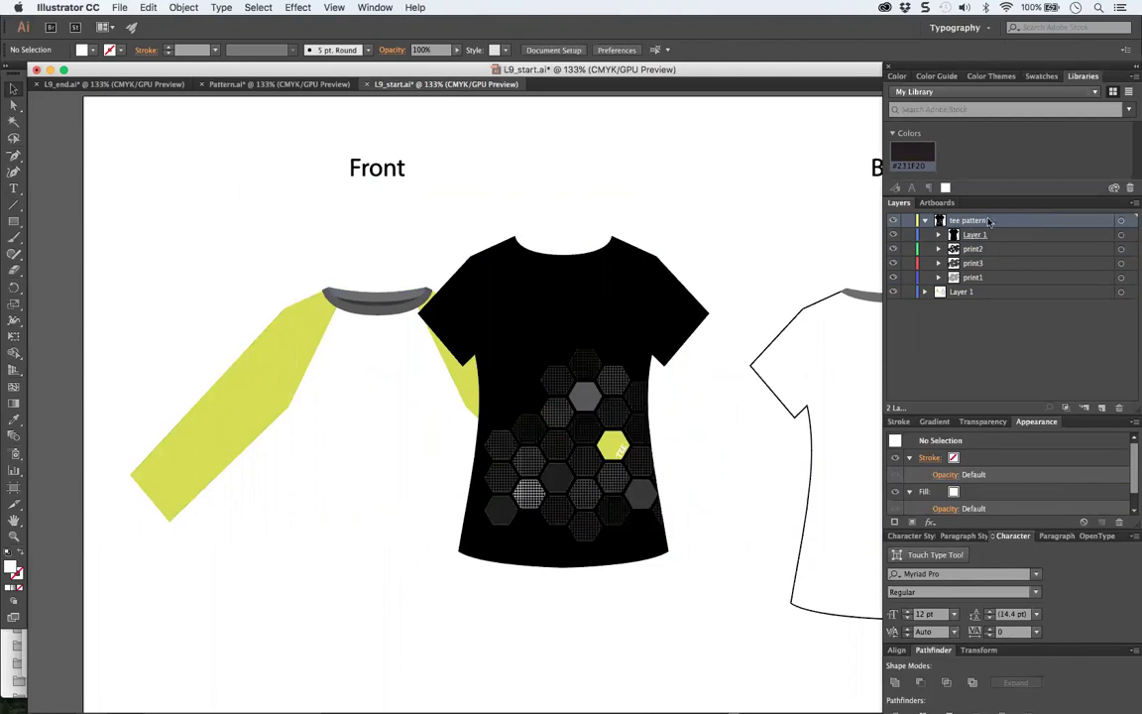
Step: Lock the original shirt layer, undoing a stray shoulder anchor-point edit
drag(371, 178, 634, 327)
click(906, 291)
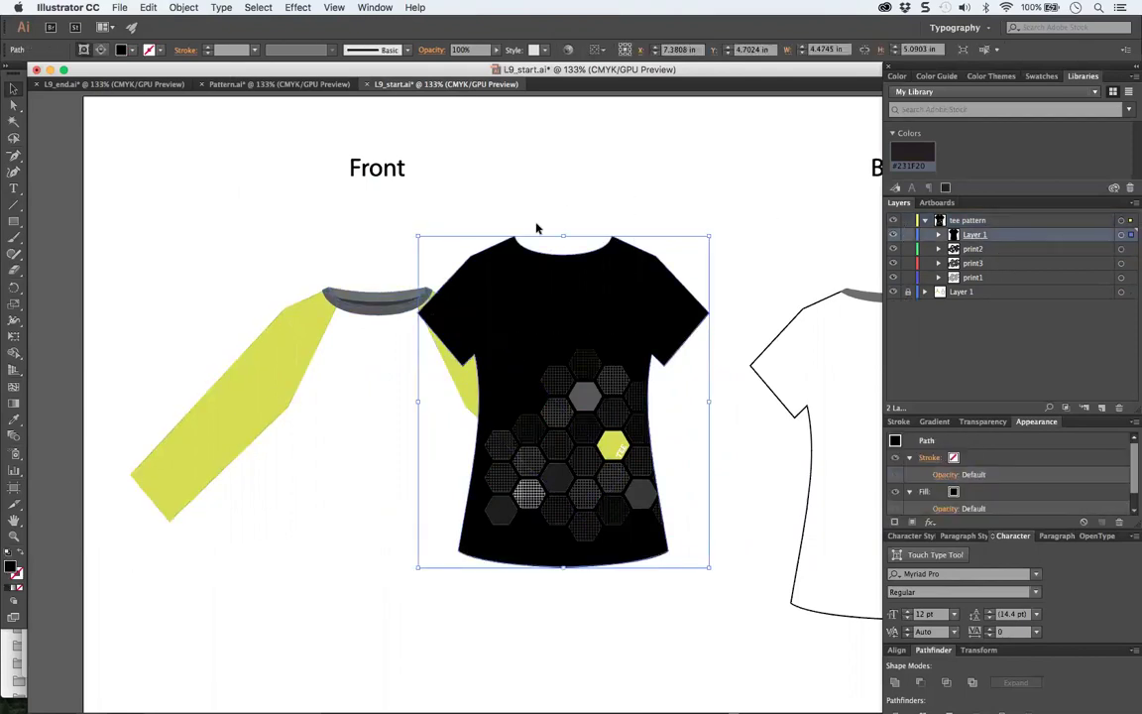
drag(496, 306, 493, 307)
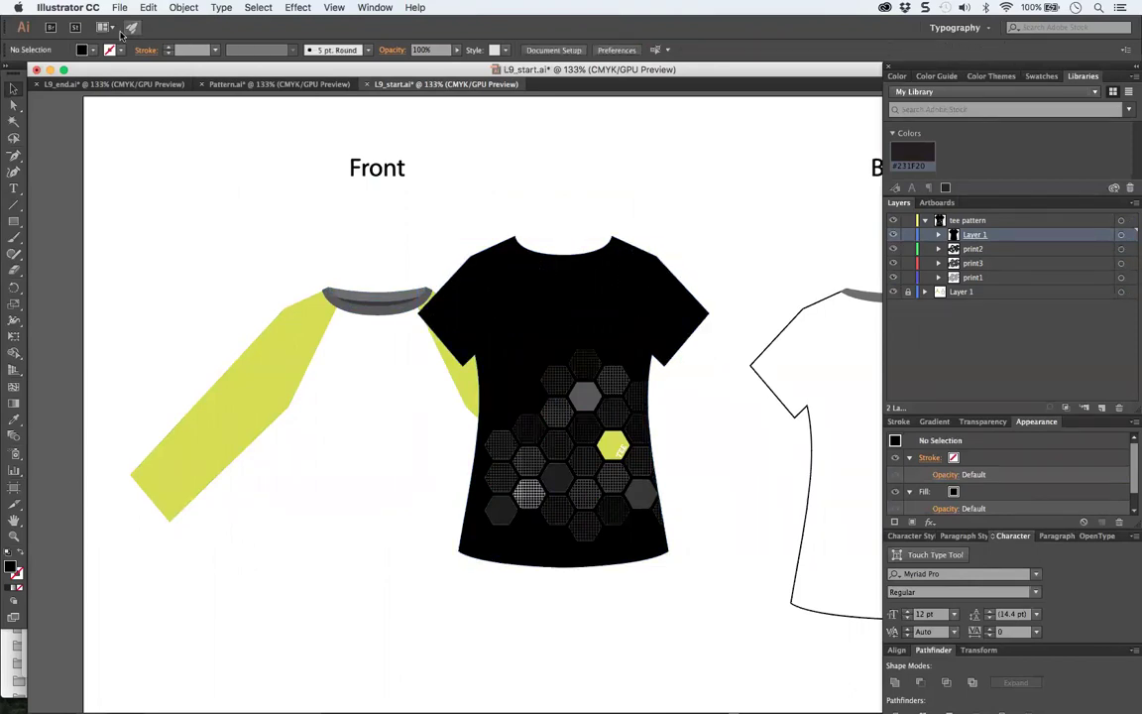
click(12, 104)
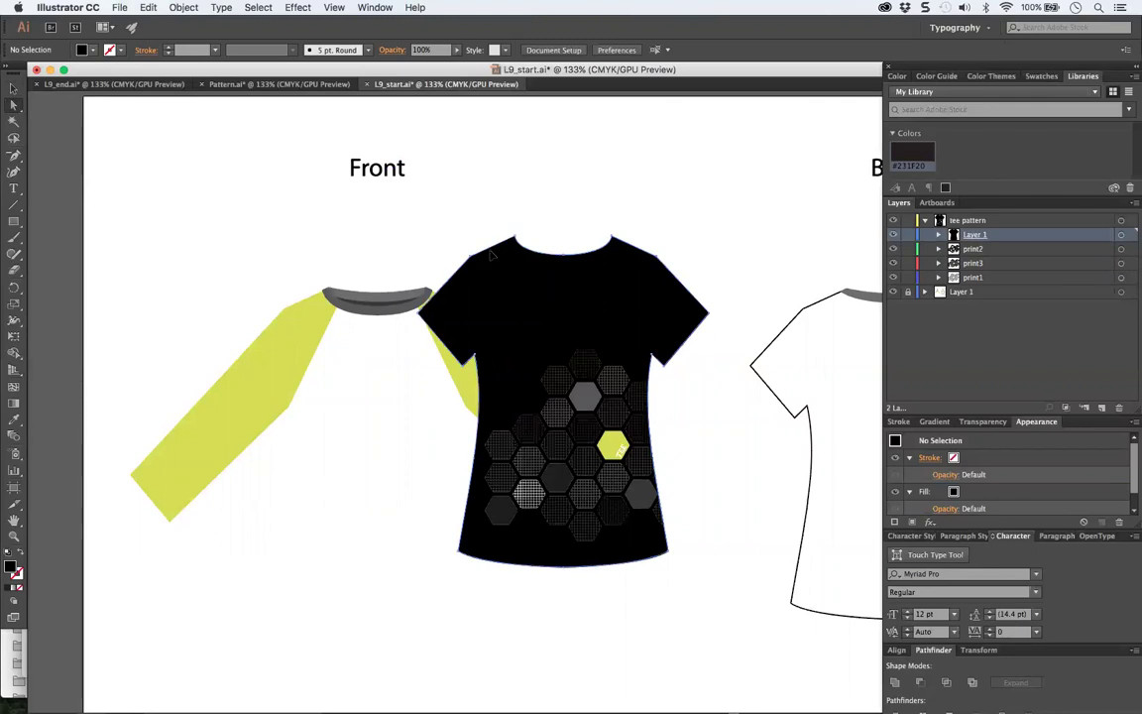
drag(494, 245, 483, 315)
key(ctrl+z)
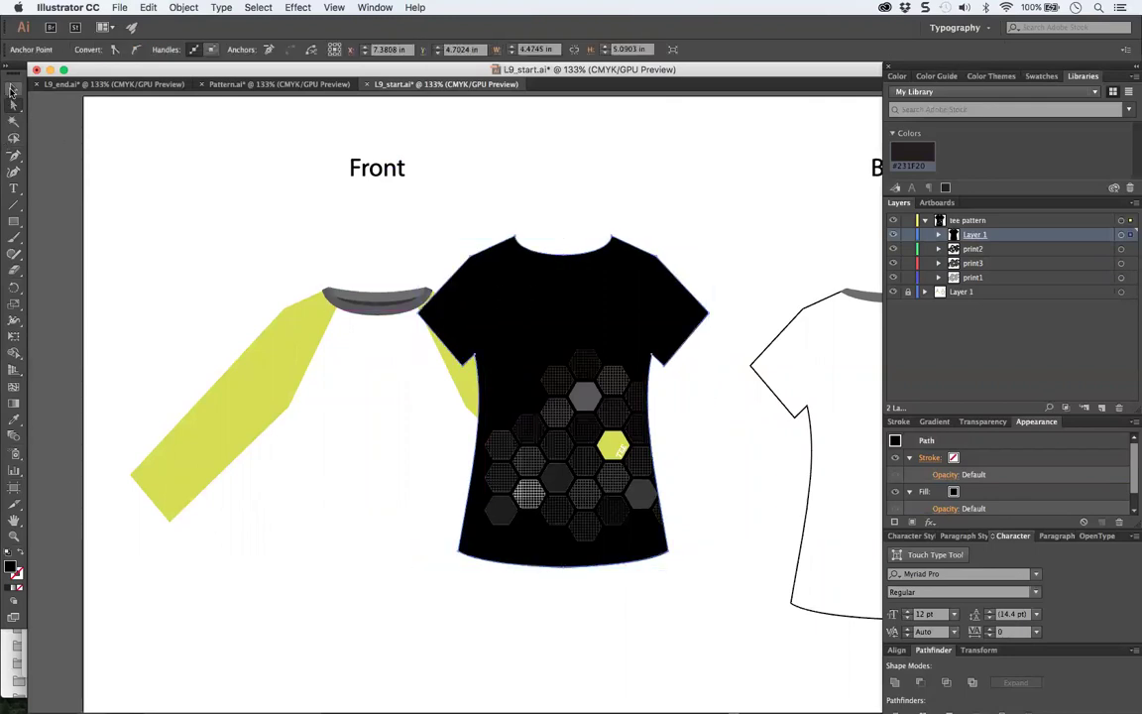
key(ctrl+z)
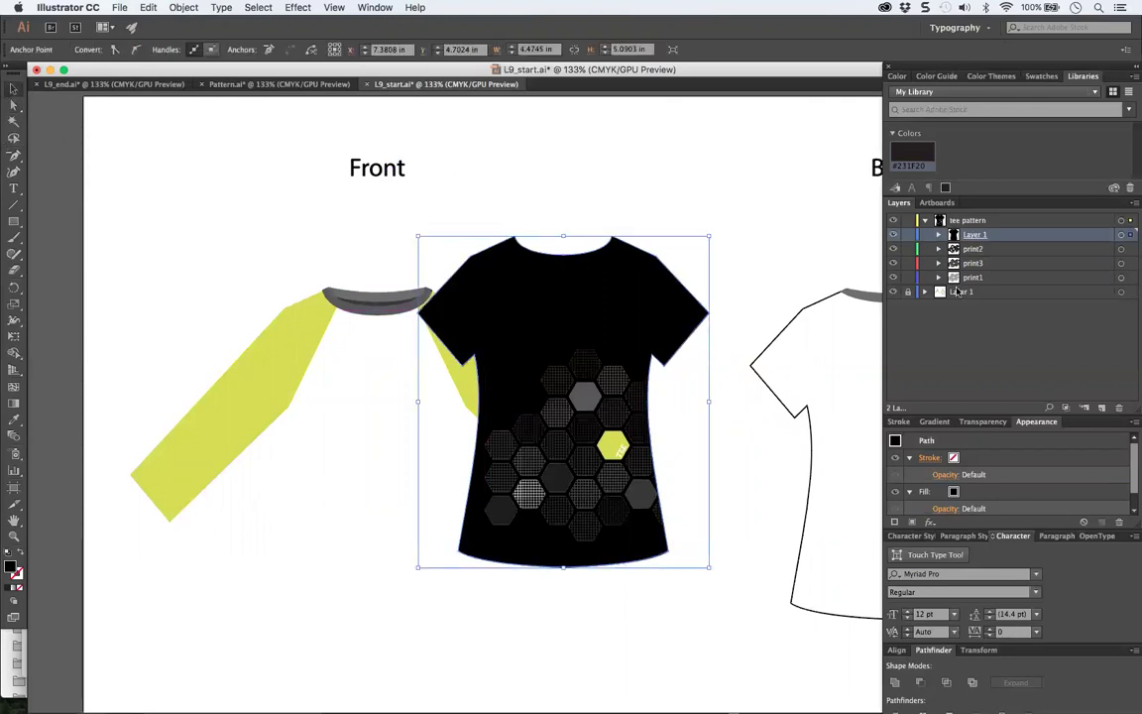
Step: Hide the bounding box, then try a clipping mask on the tee and undo it
click(976, 220)
click(976, 234)
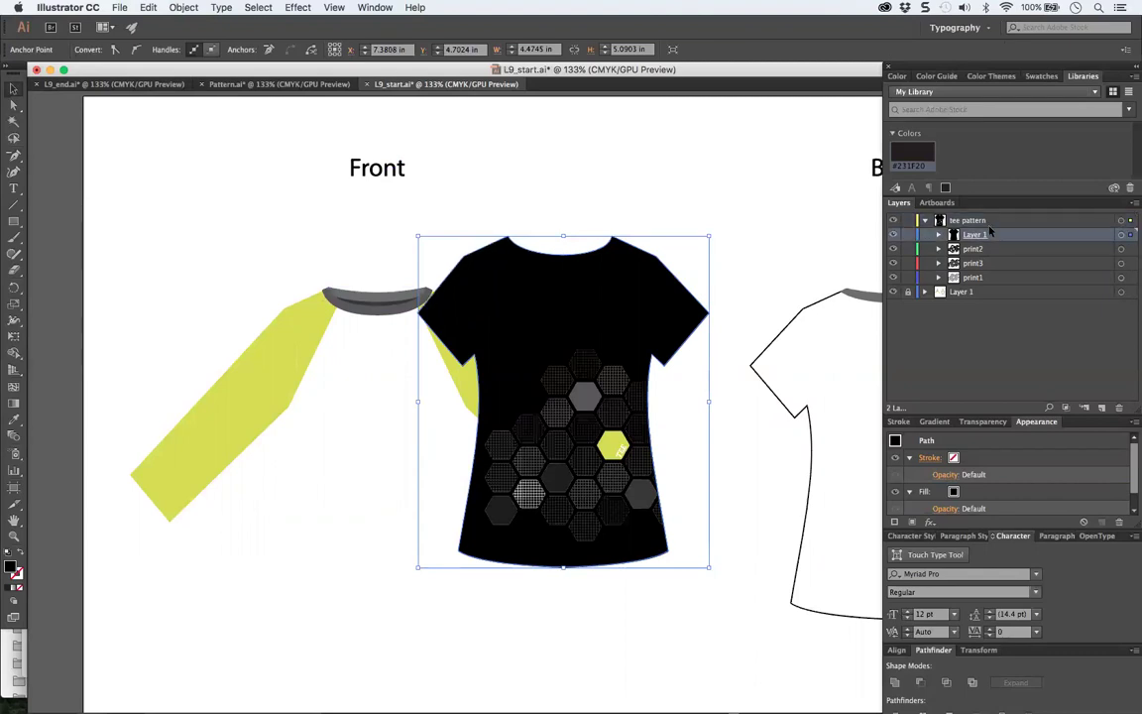
key(ctrl+shift+b)
key(ctrl+shift+b)
click(718, 600)
drag(397, 670, 727, 189)
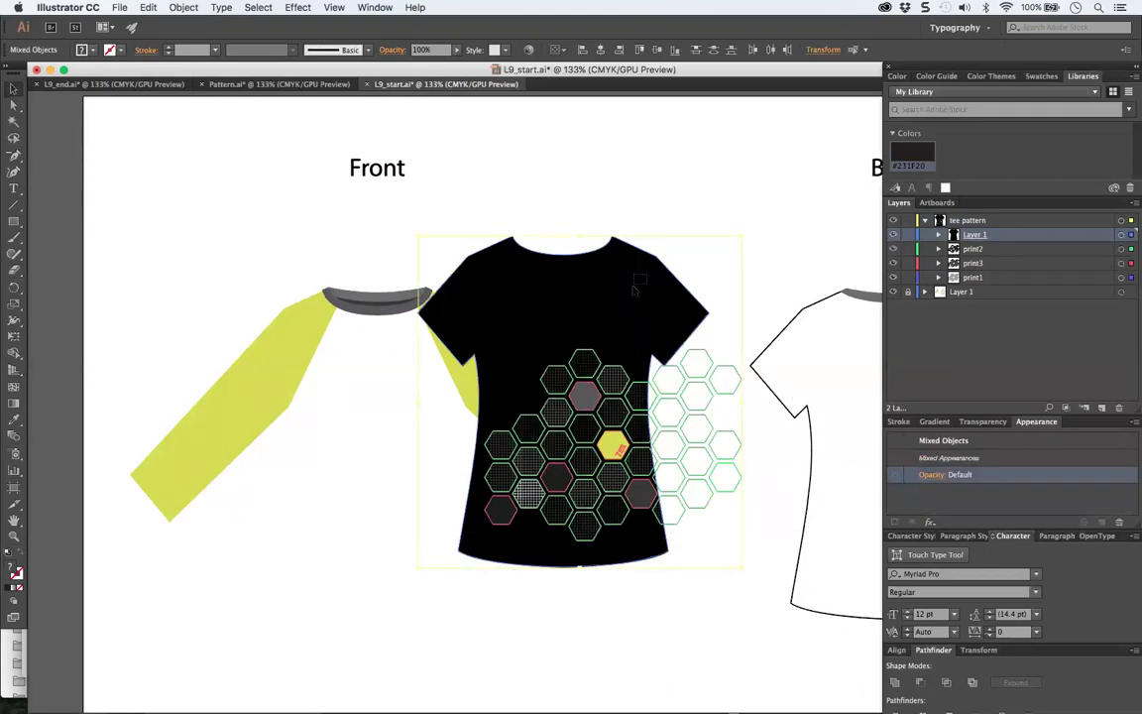
key(ctrl+7)
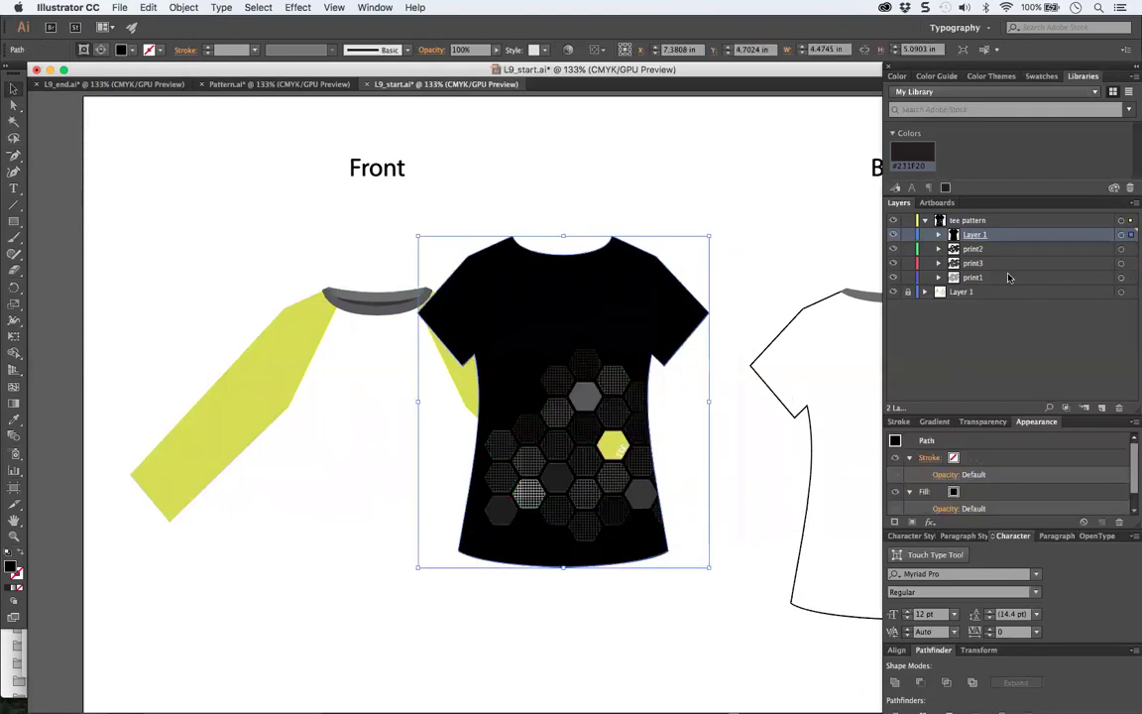
key(ctrl+z)
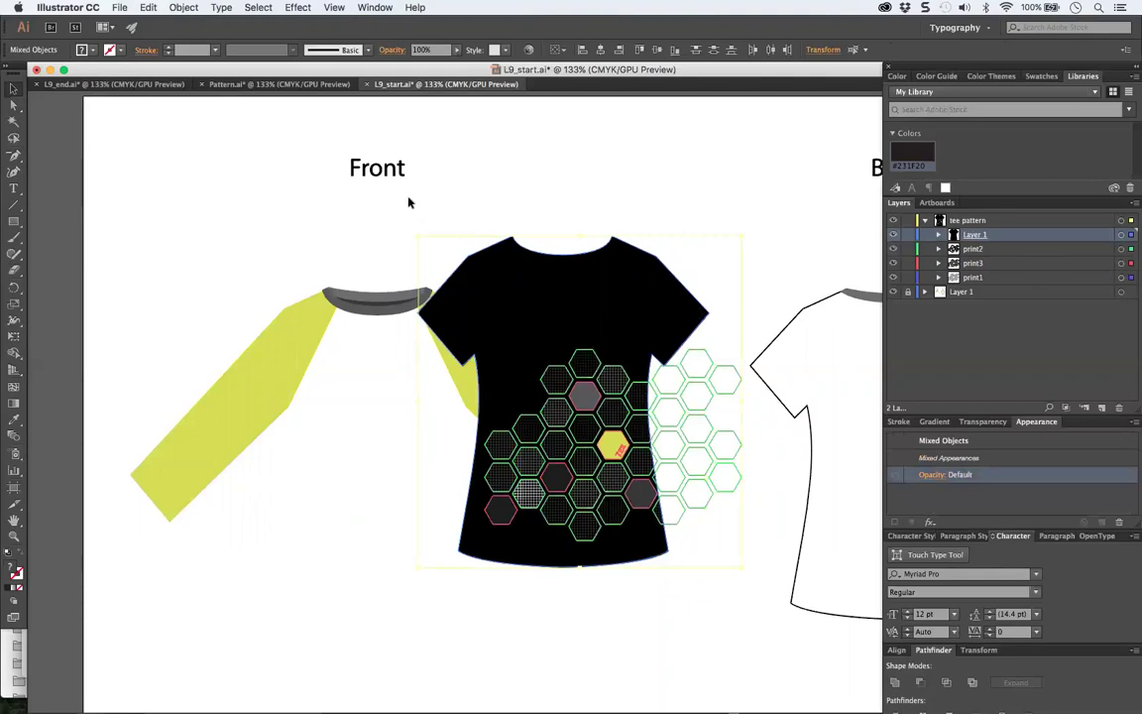
Step: Move the tee and its hexagons onto the front shirt body and nudge them up
drag(404, 195, 697, 535)
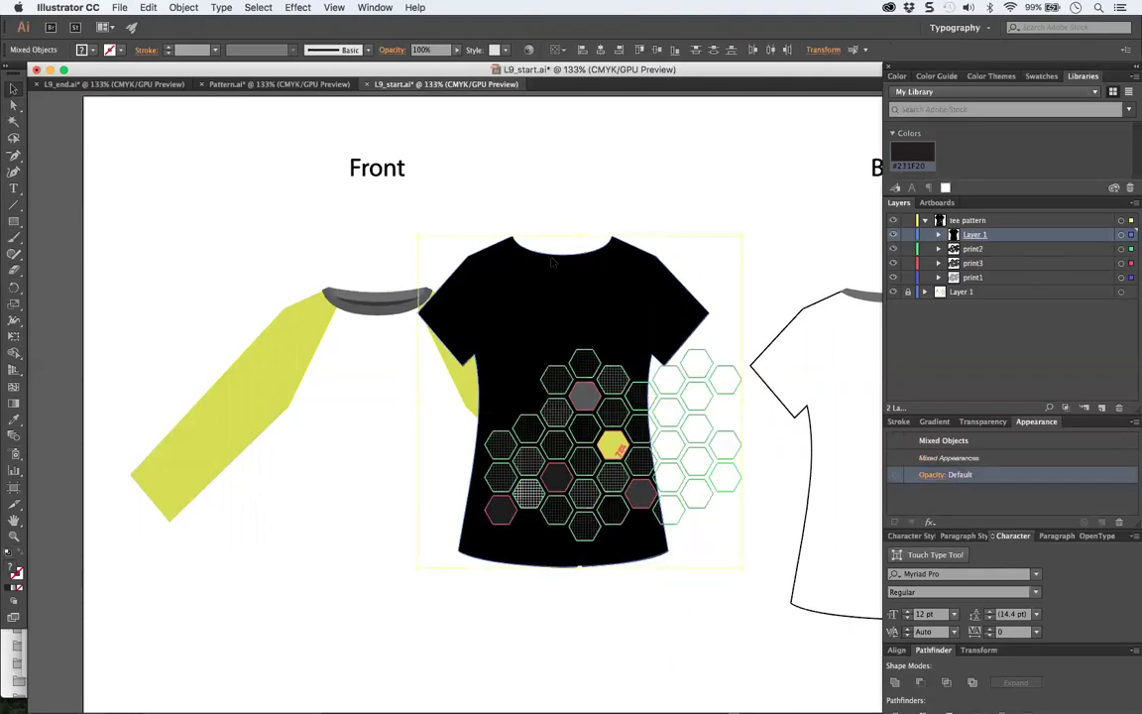
drag(559, 265, 368, 313)
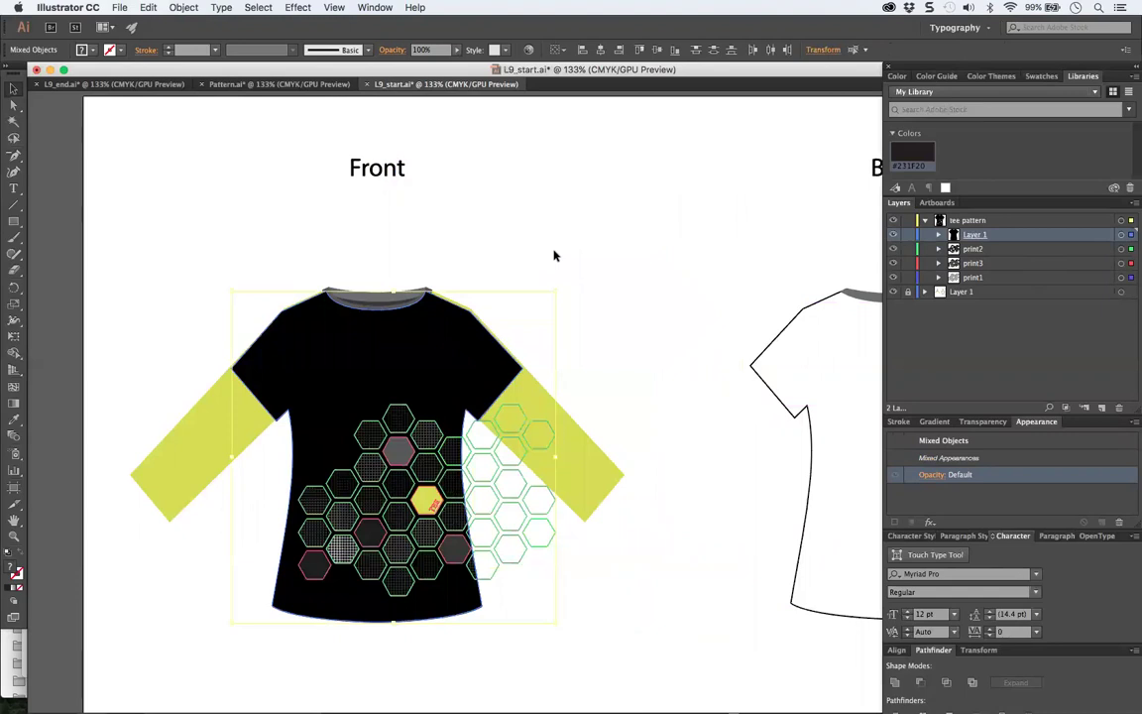
key(Up)
key(Up)
key(Up)
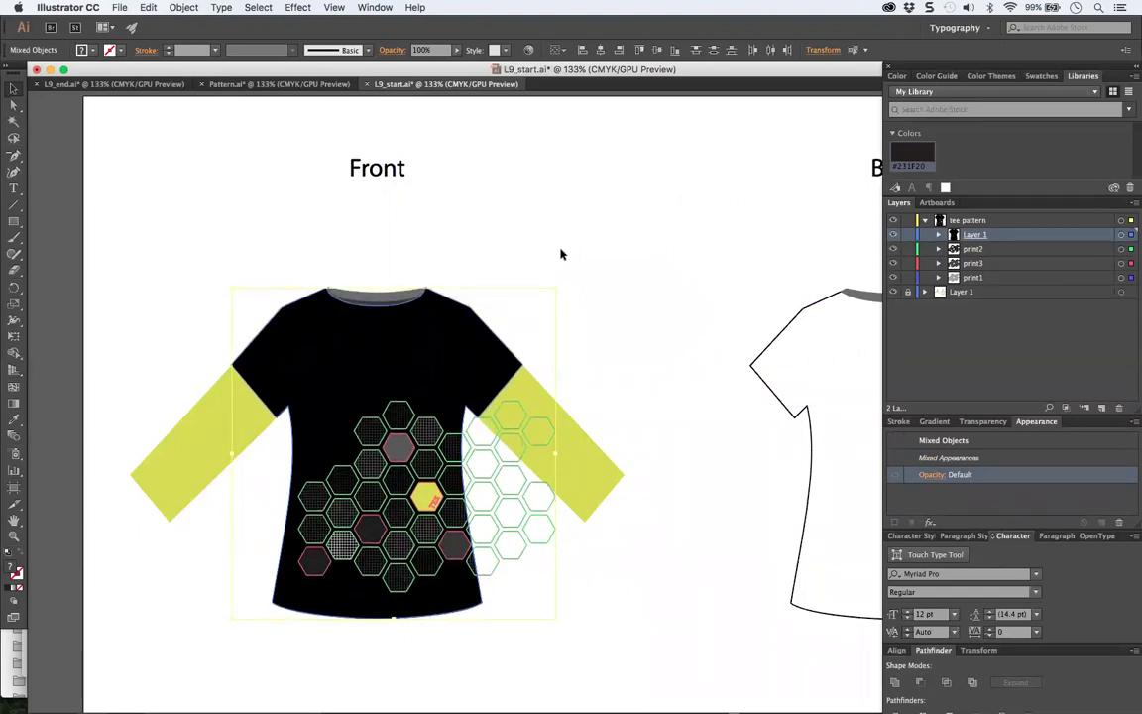
Step: Move print1 just below Layer 1 in the stack and collapse its <Group>
click(599, 344)
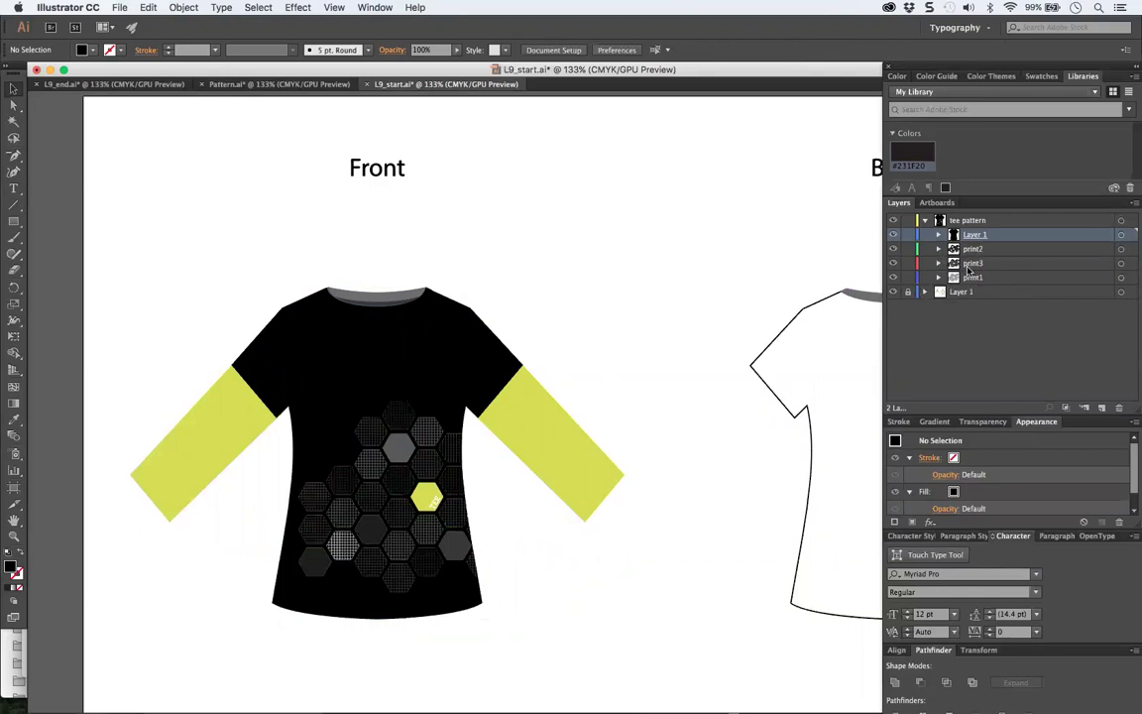
mouse_move(968, 278)
mouse_down()
mouse_move(963, 238)
mouse_move(971, 255)
mouse_up()
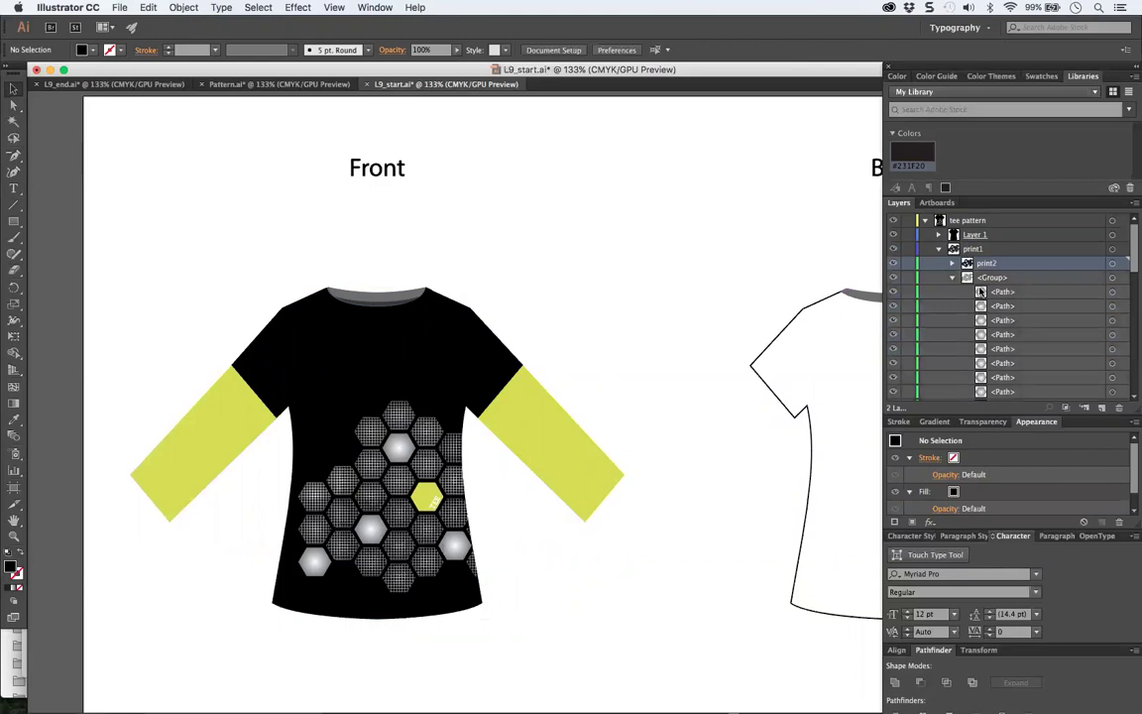
click(960, 280)
click(953, 278)
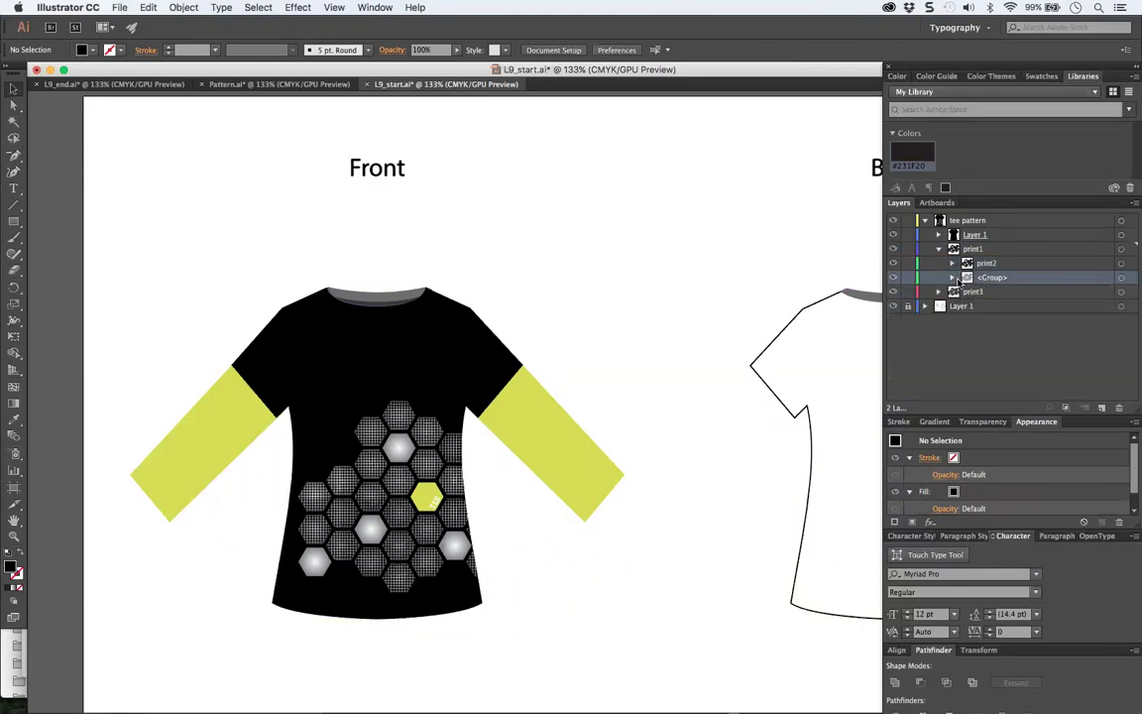
Step: Nest print3 inside print1, beneath print2
drag(969, 293, 988, 276)
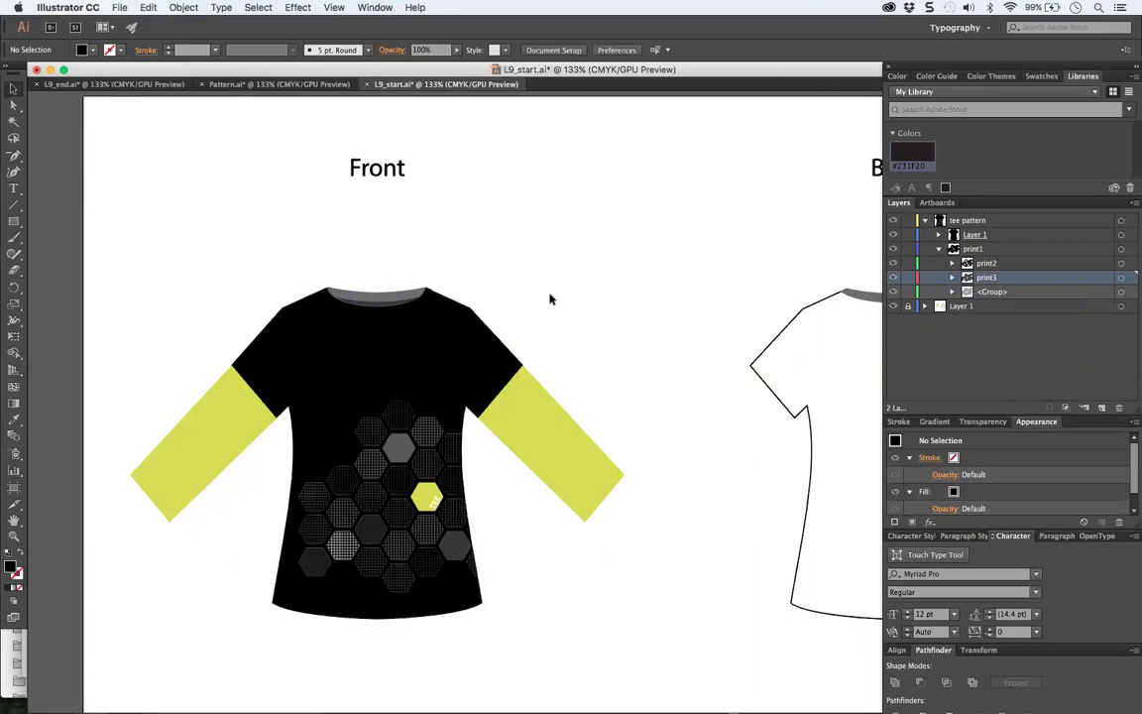
click(924, 306)
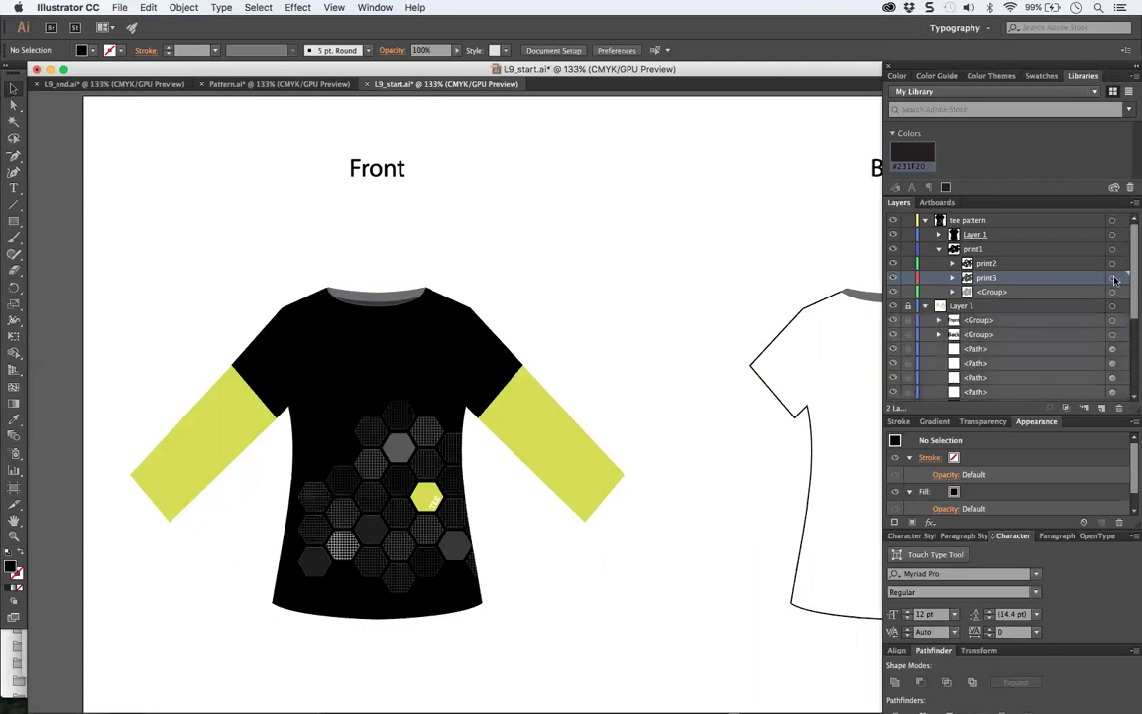
drag(1132, 248, 1133, 386)
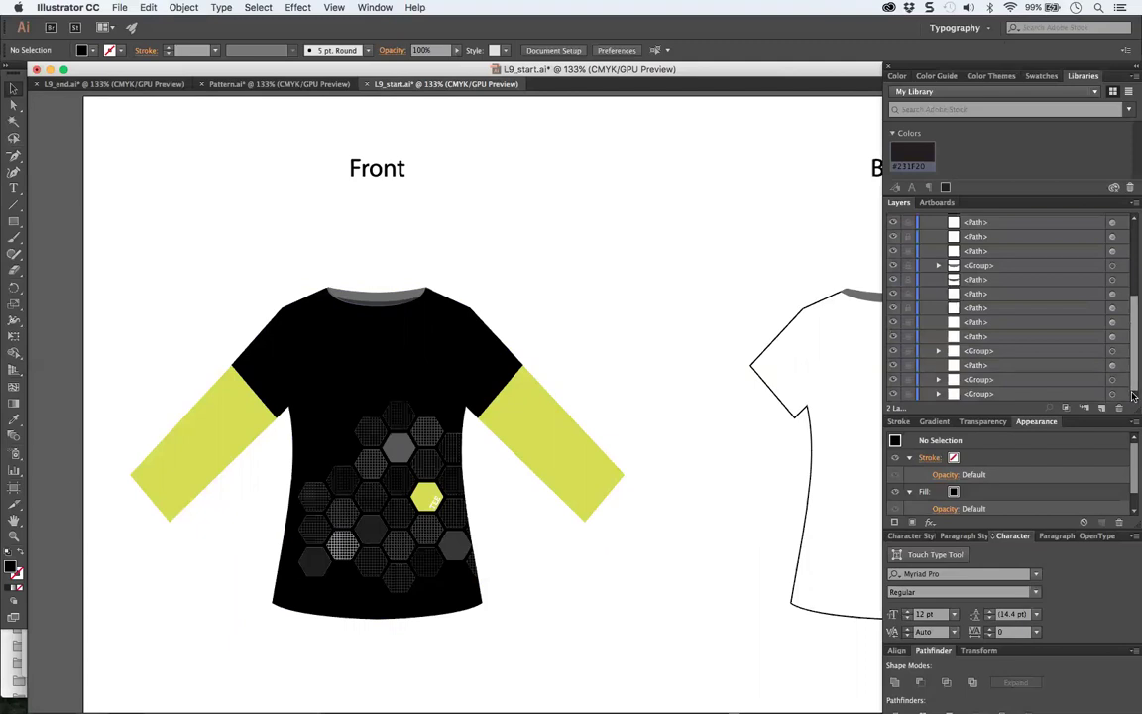
click(975, 365)
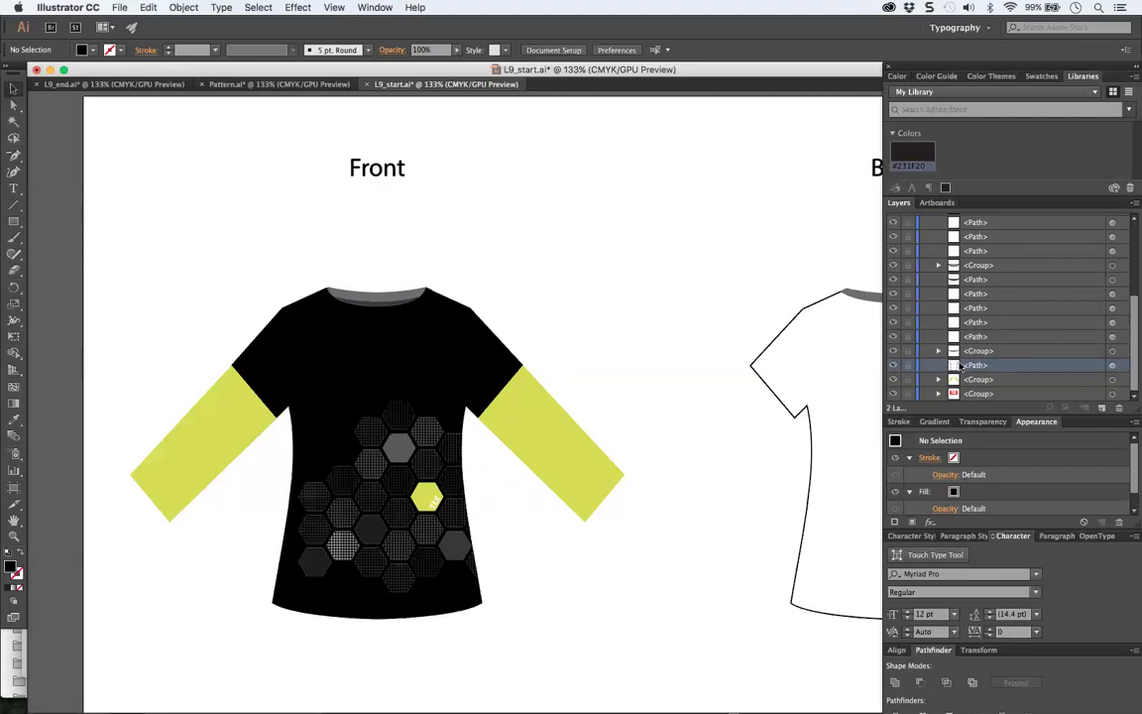
drag(1133, 335, 1132, 241)
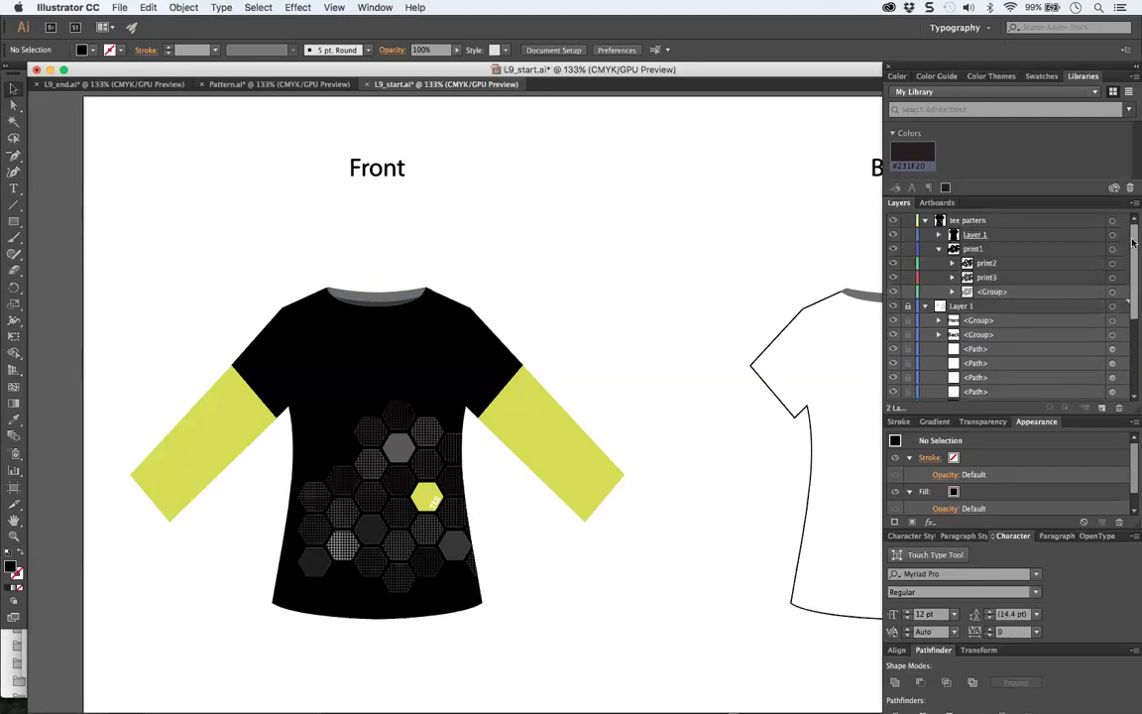
scroll(1133, 246, down, 10)
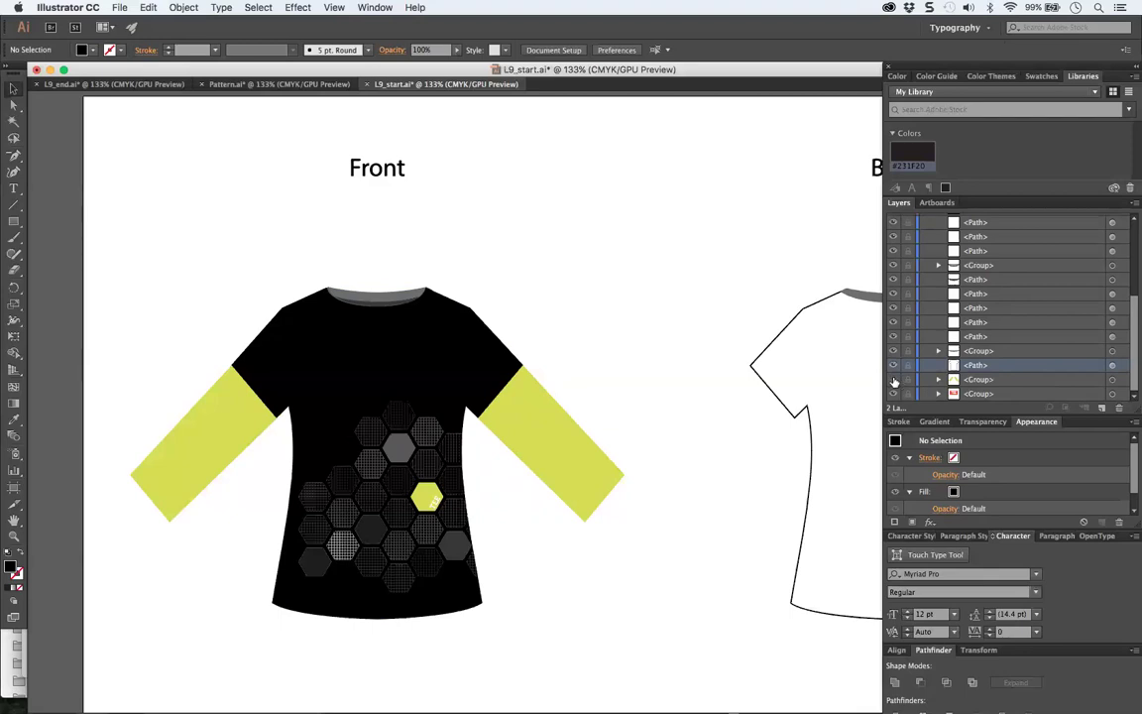
scroll(1020, 287, up, 10)
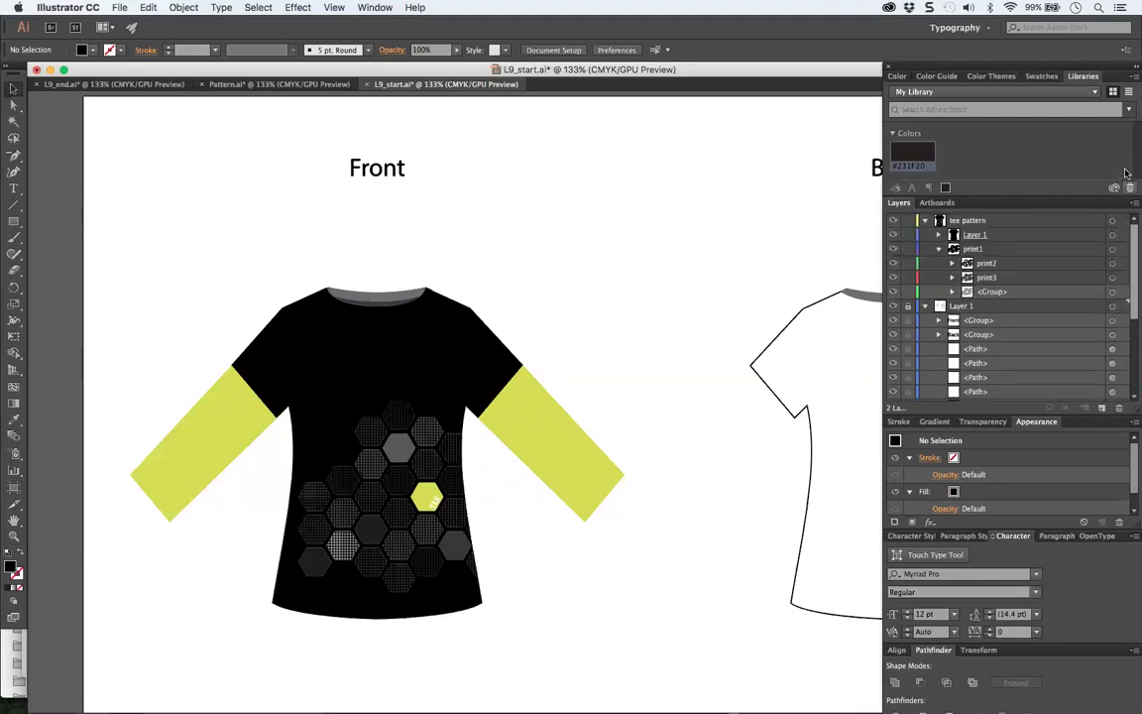
click(925, 306)
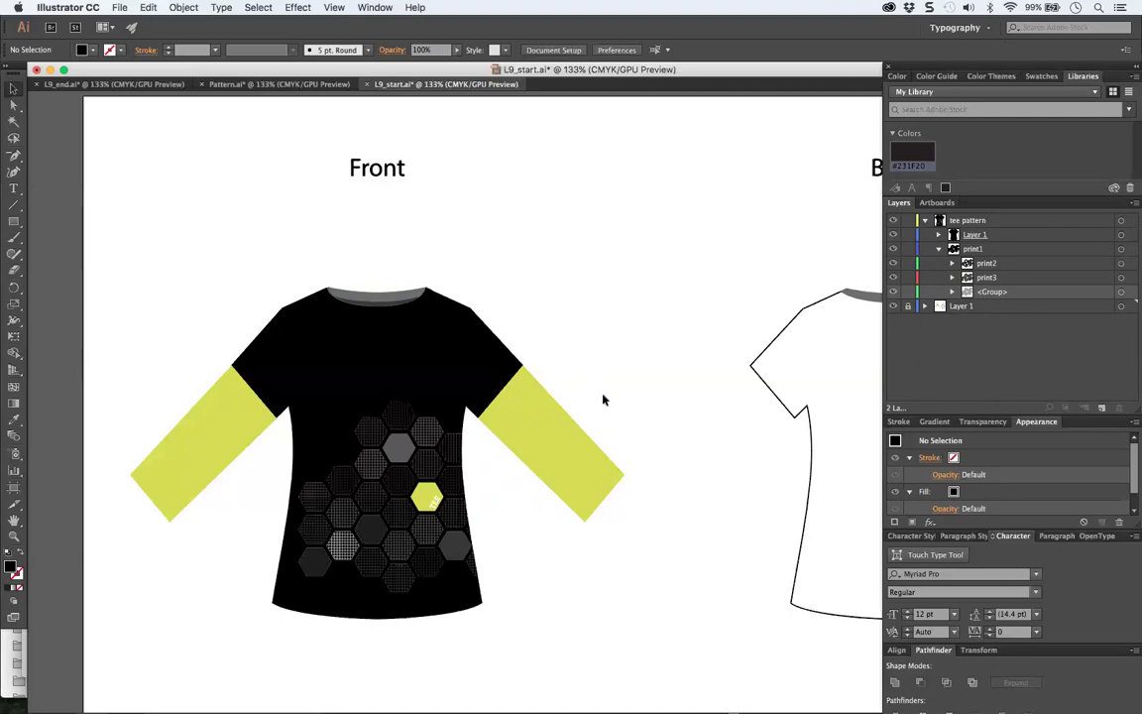
Step: Zoom out to show both tees, compare with L9_end.ai and Pattern.ai, then return to L9_start
key(super+minus)
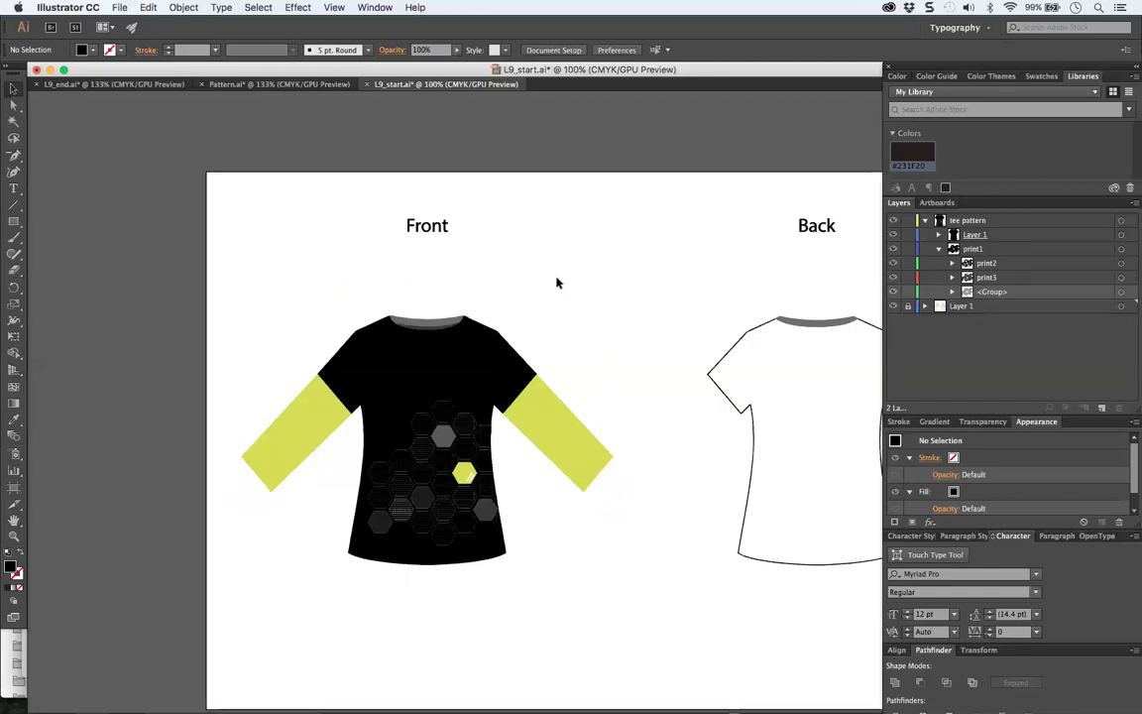
drag(555, 283, 405, 224)
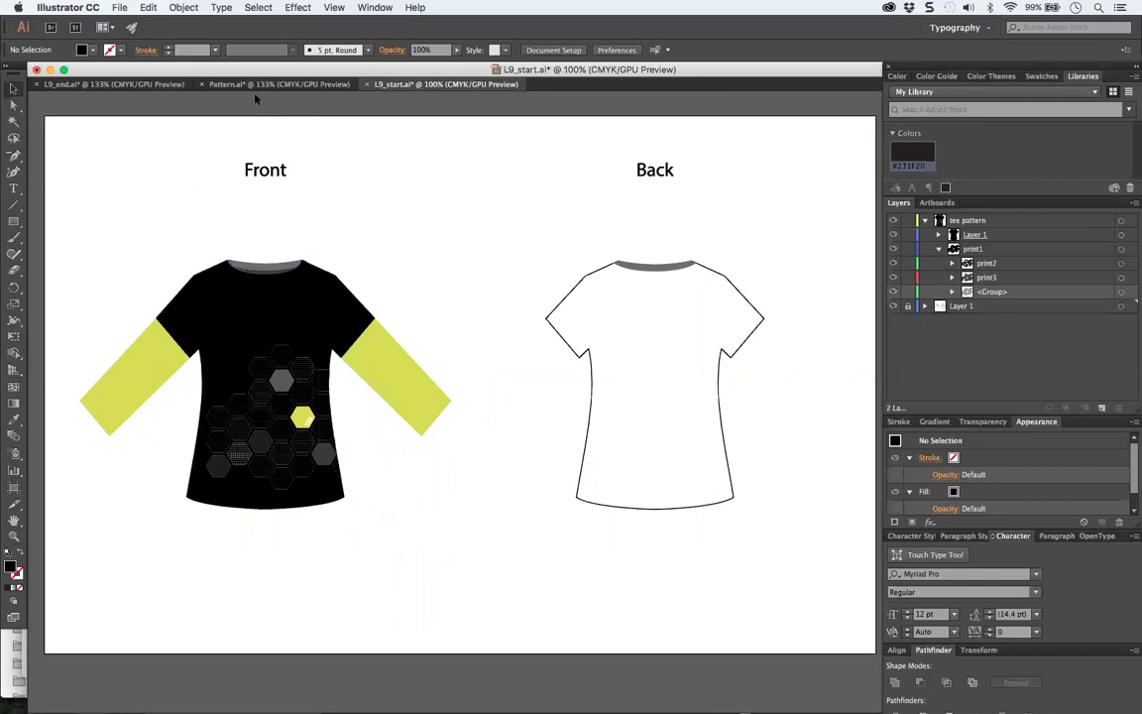
click(114, 85)
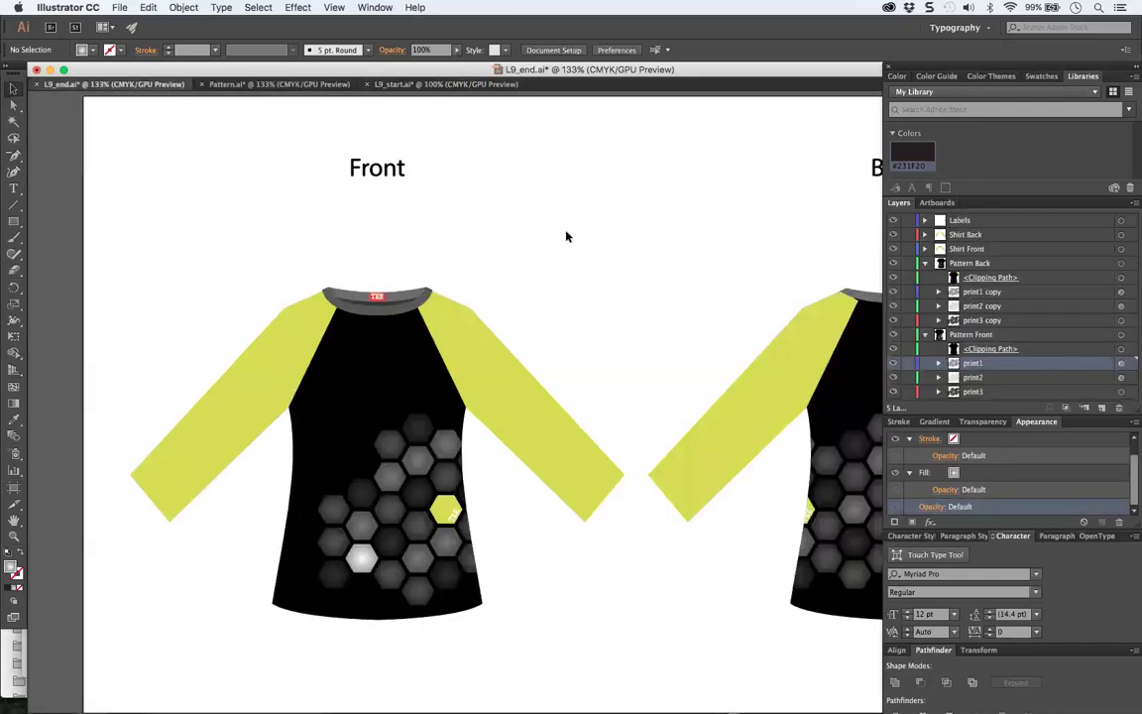
drag(581, 247, 433, 215)
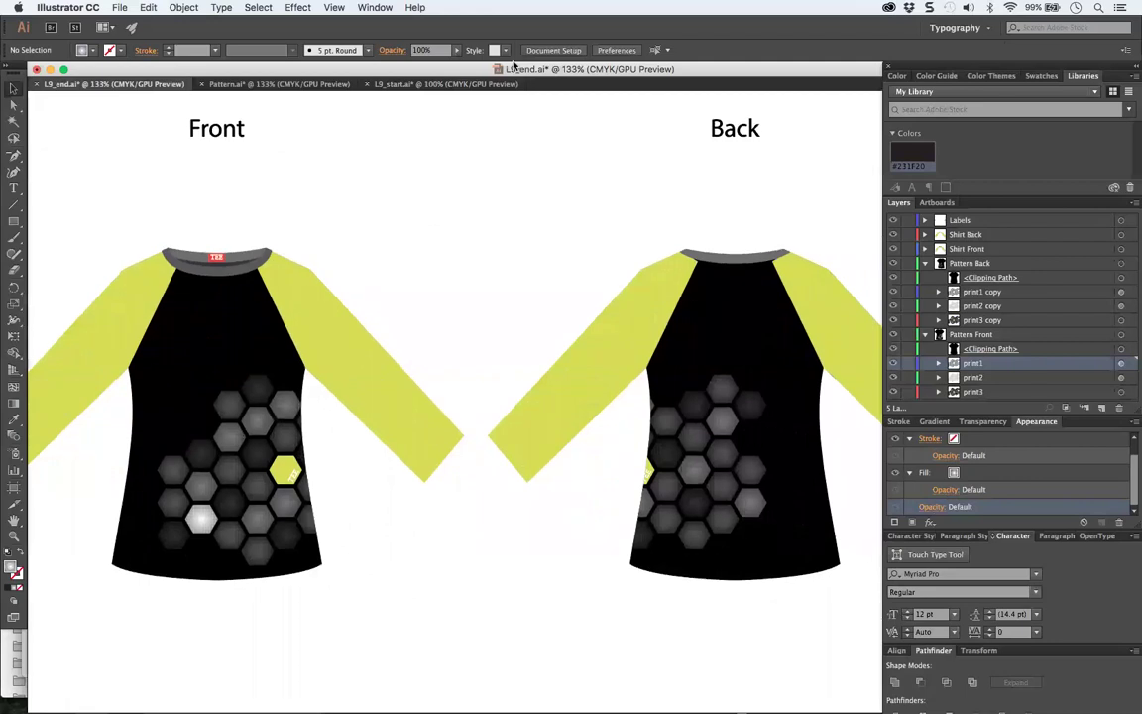
click(466, 84)
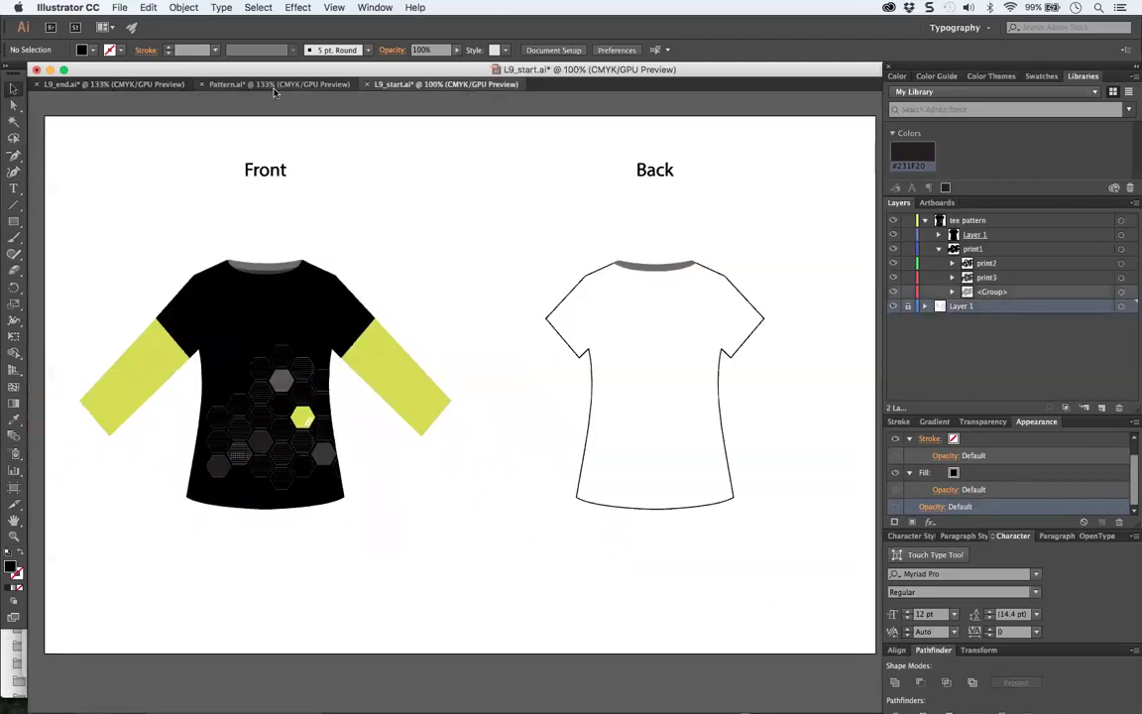
click(114, 85)
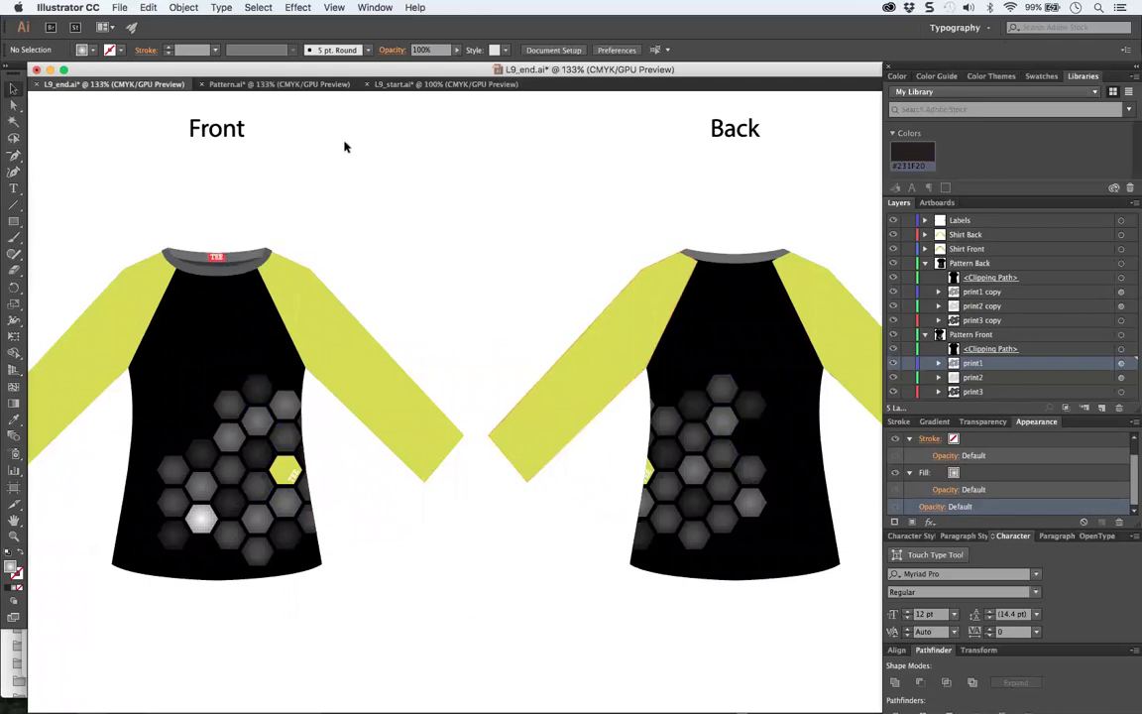
click(271, 84)
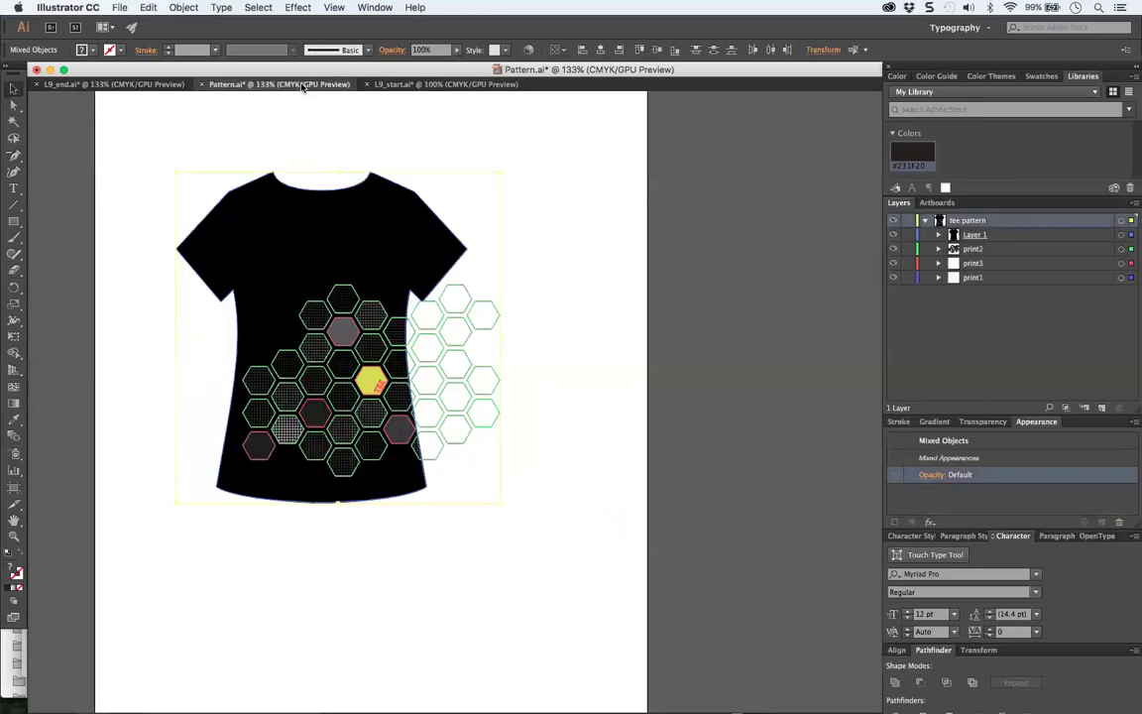
click(387, 86)
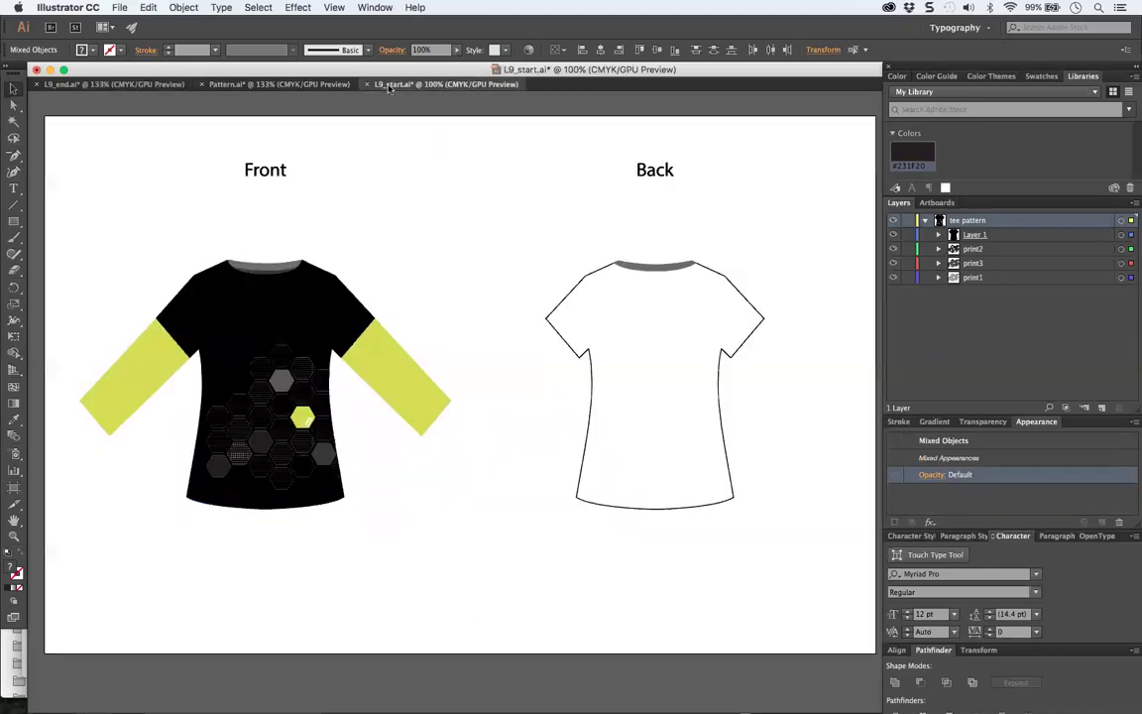
Step: Use Type > Resolve Missing Fonts to show CreteRound-Regular as missing and substituted
click(183, 7)
mouse_move(148, 8)
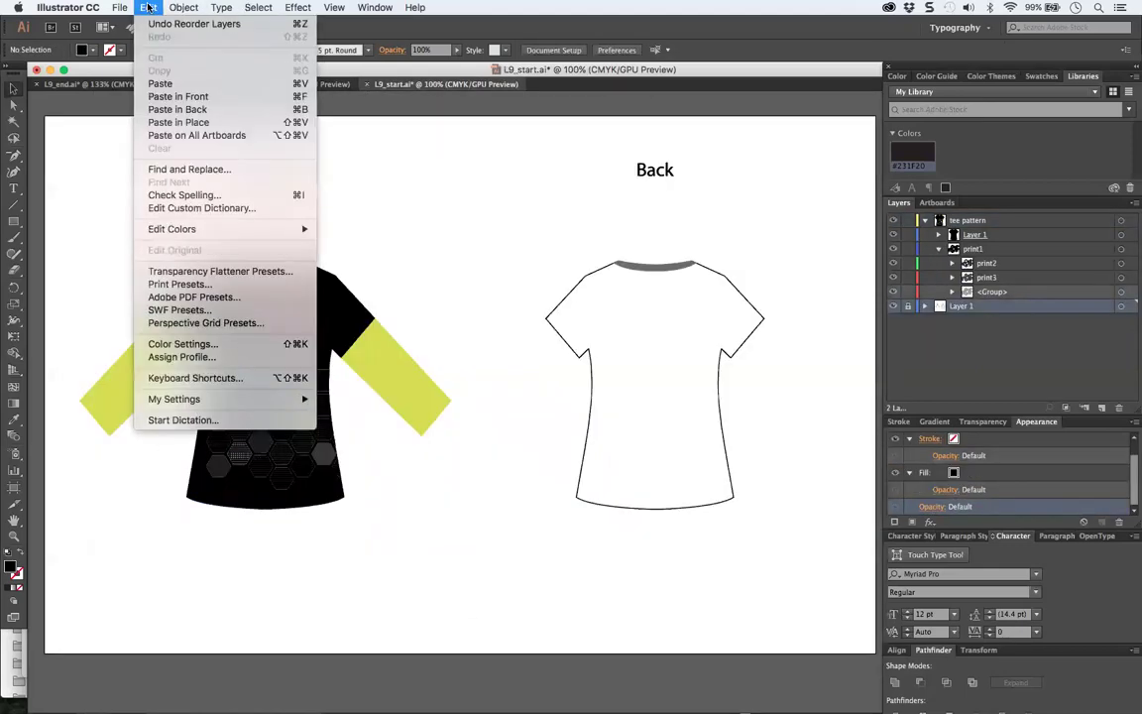
mouse_move(221, 8)
mouse_move(230, 40)
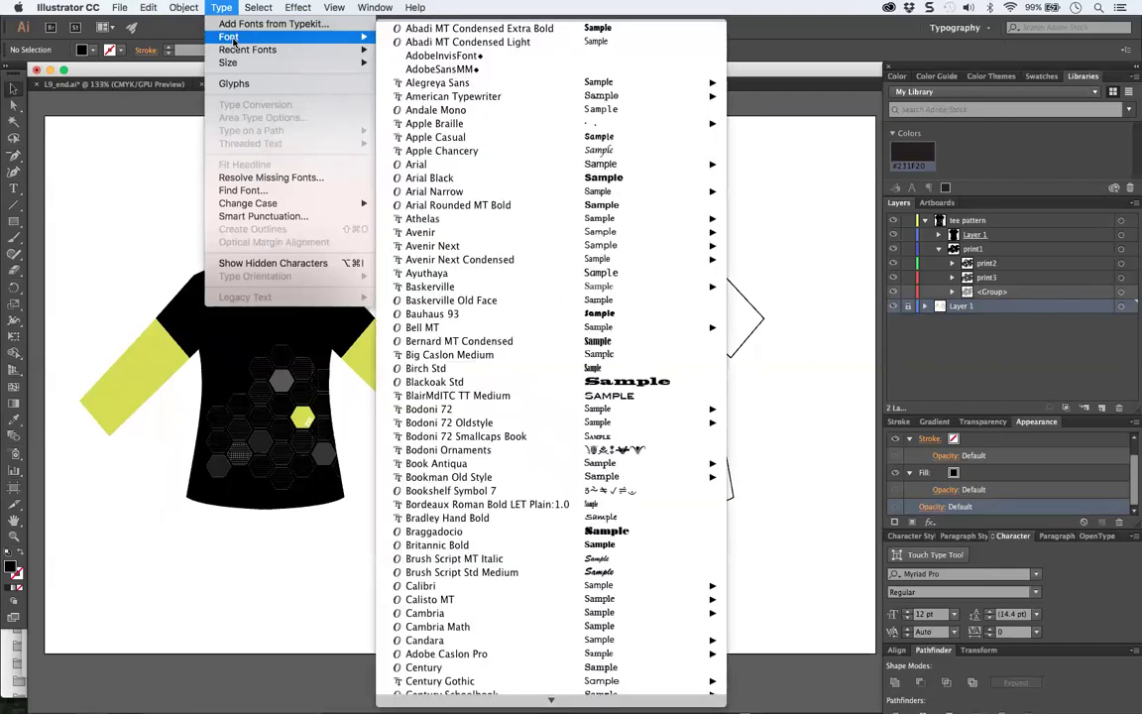
click(254, 181)
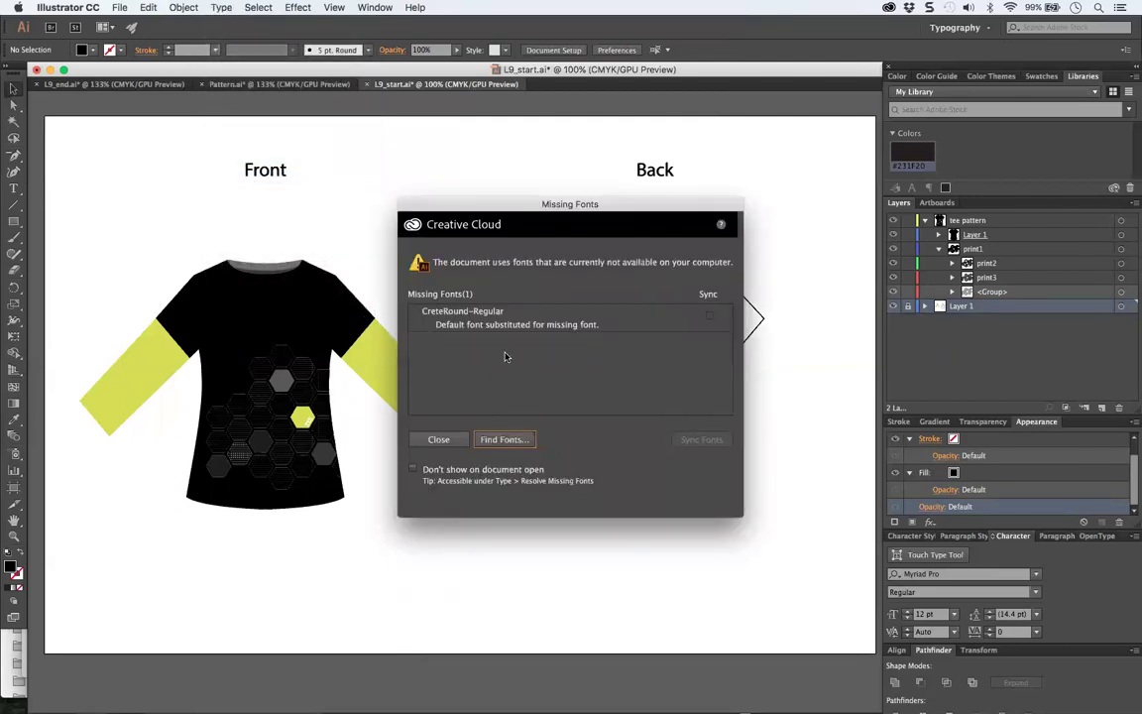
Step: Open Find Font for CreteRound Regular, keeping System as the replacement font source
click(499, 411)
click(508, 439)
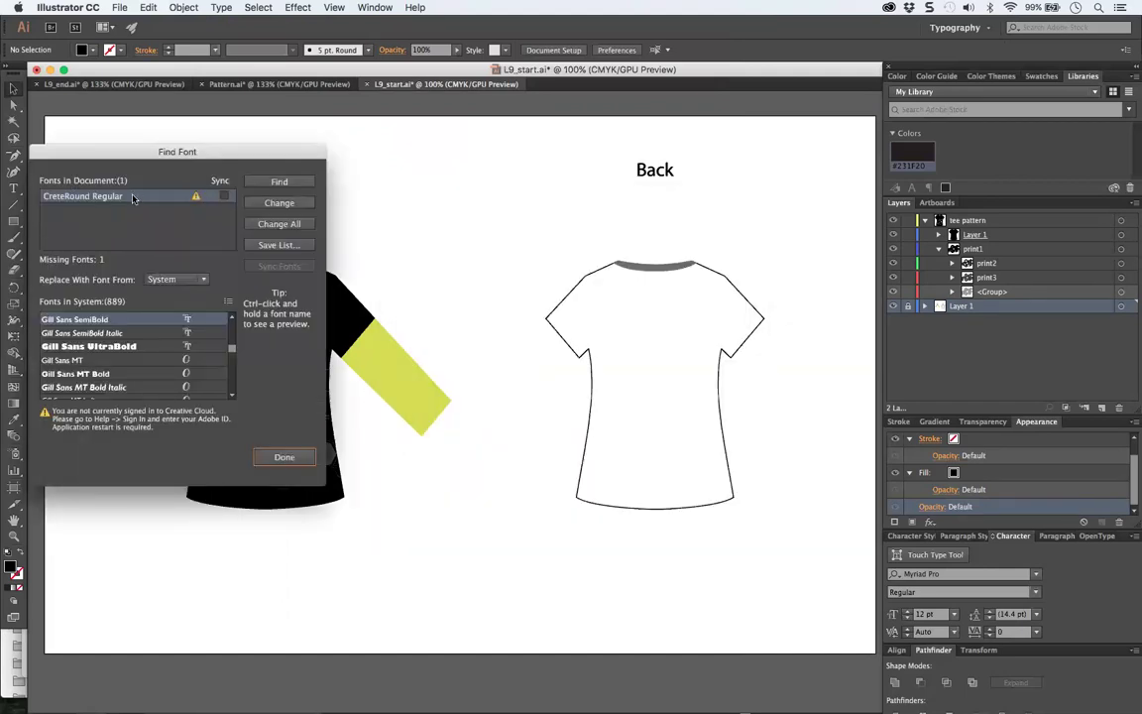
click(174, 281)
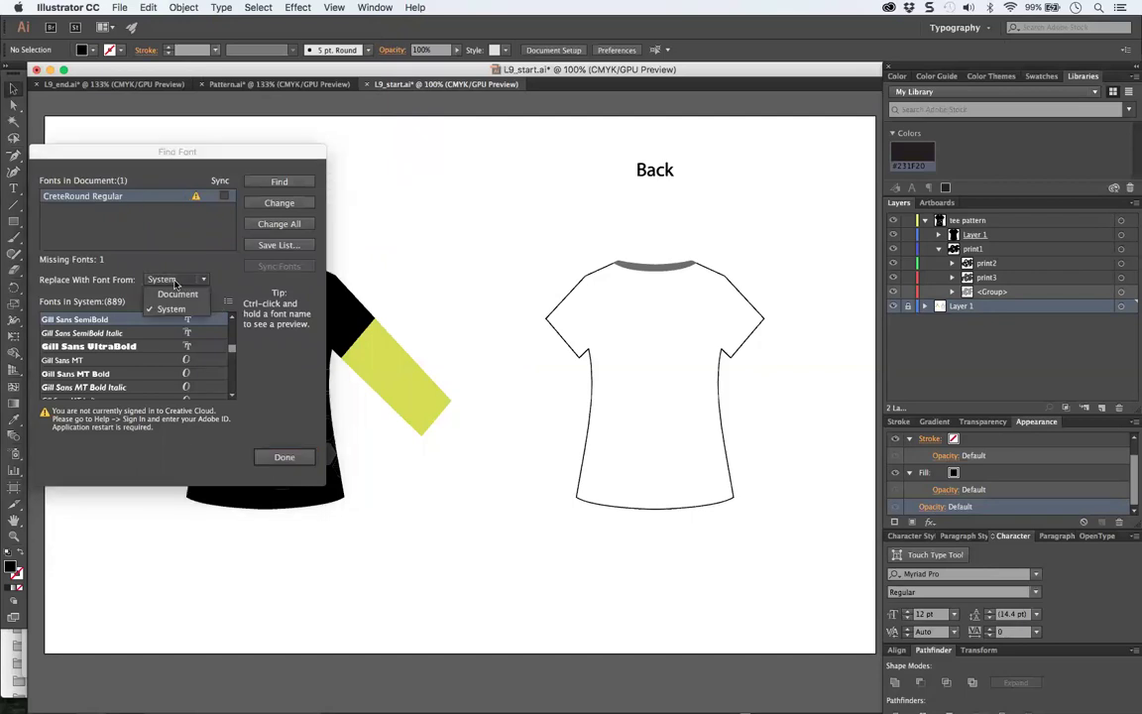
click(174, 309)
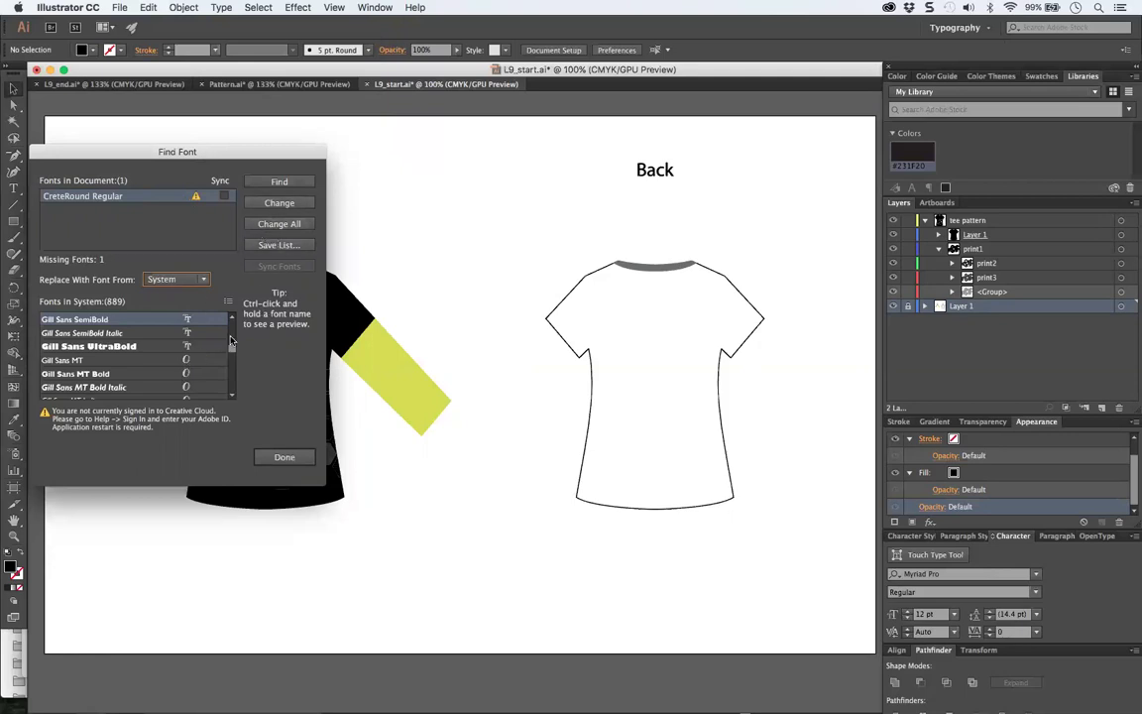
Step: Try replacing all CreteRound text with Gill Sans SemiBold twice; the locked-layer alert blocks it
click(163, 319)
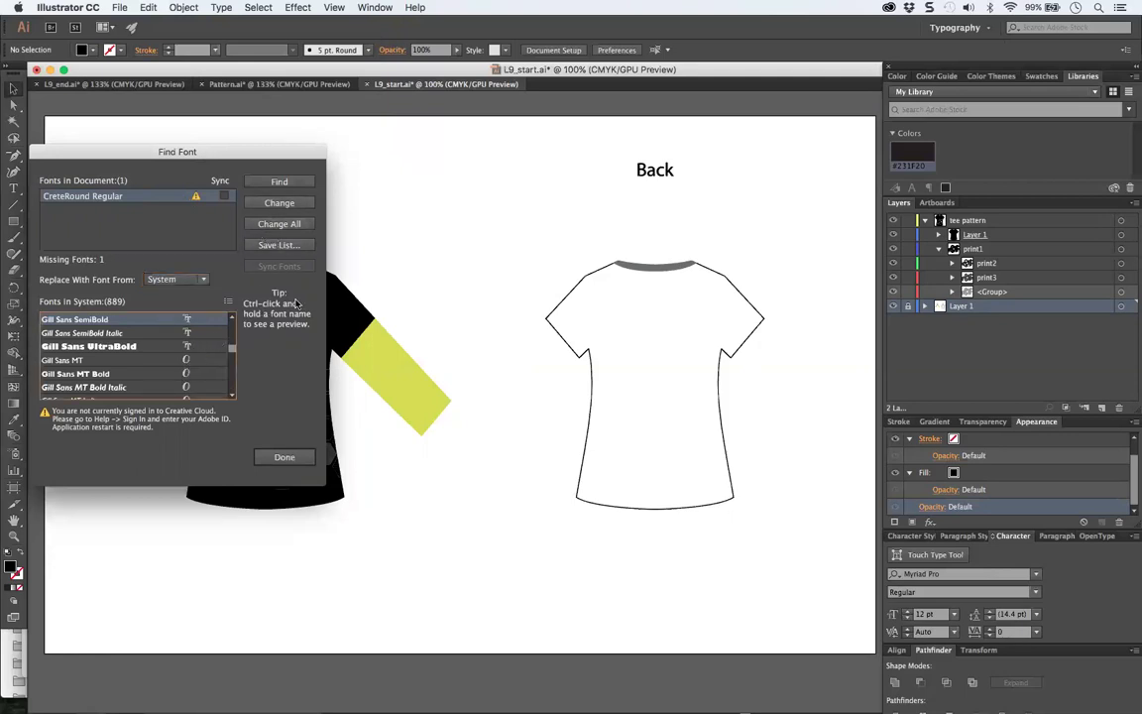
click(295, 224)
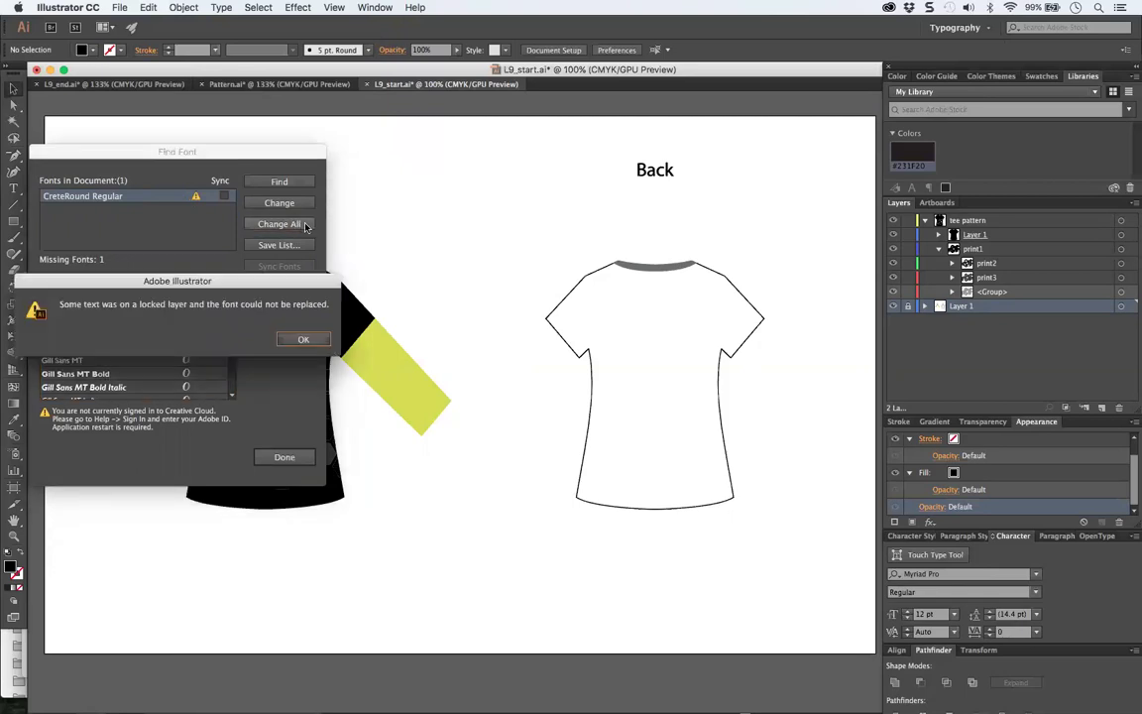
click(296, 271)
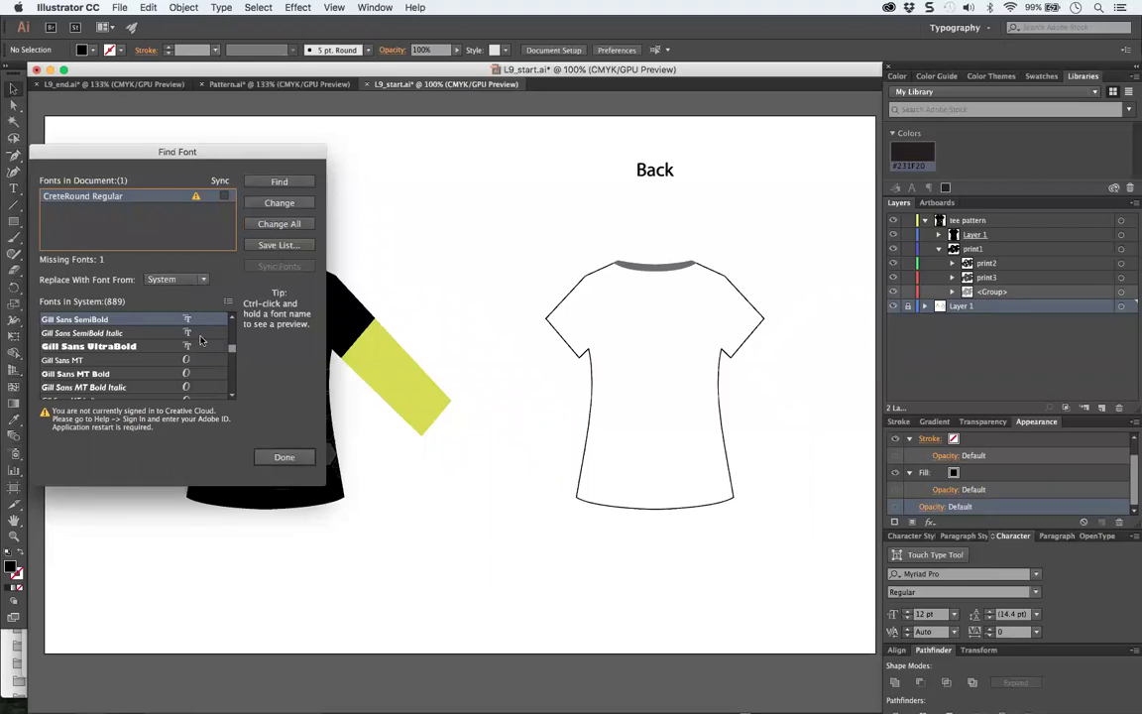
click(174, 320)
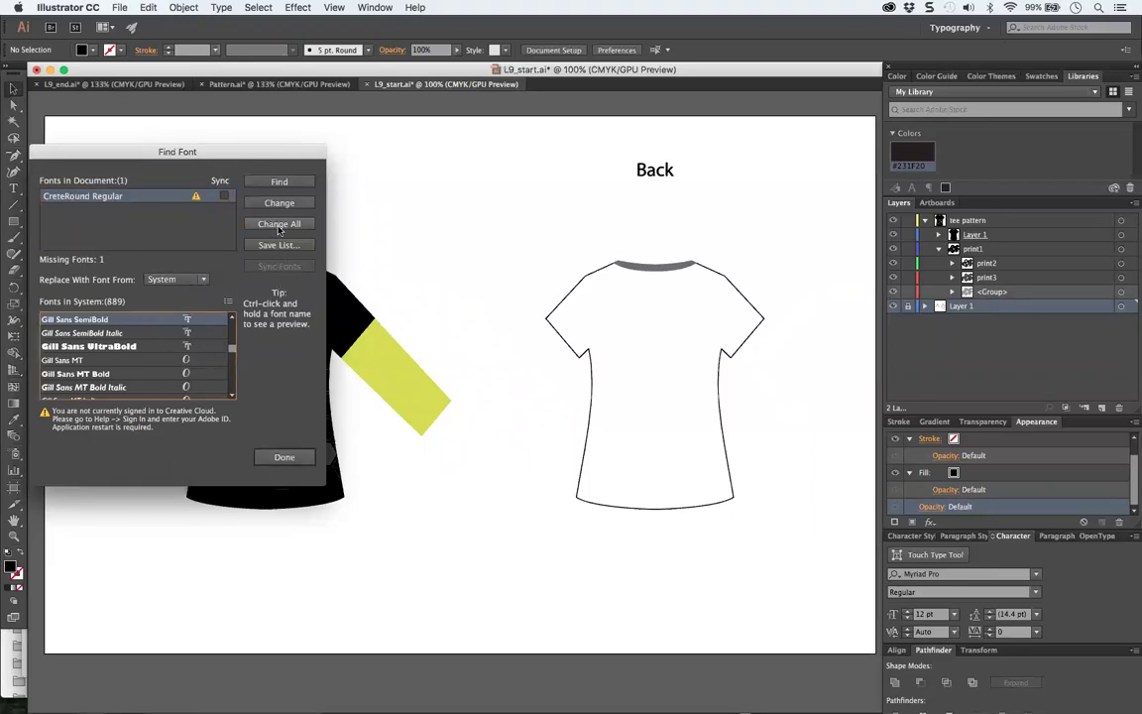
click(282, 222)
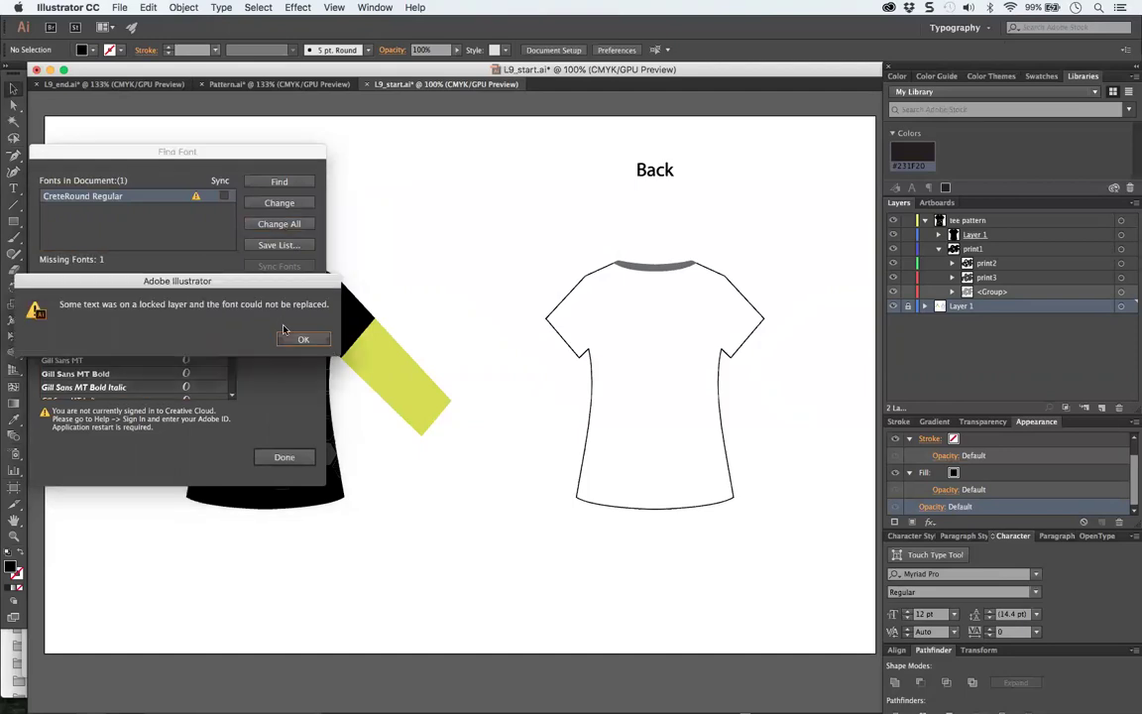
click(277, 305)
Step: Find and change the CreteRound text, dismiss the locked-layer alert, then toggle the font source from Document back to System
click(280, 182)
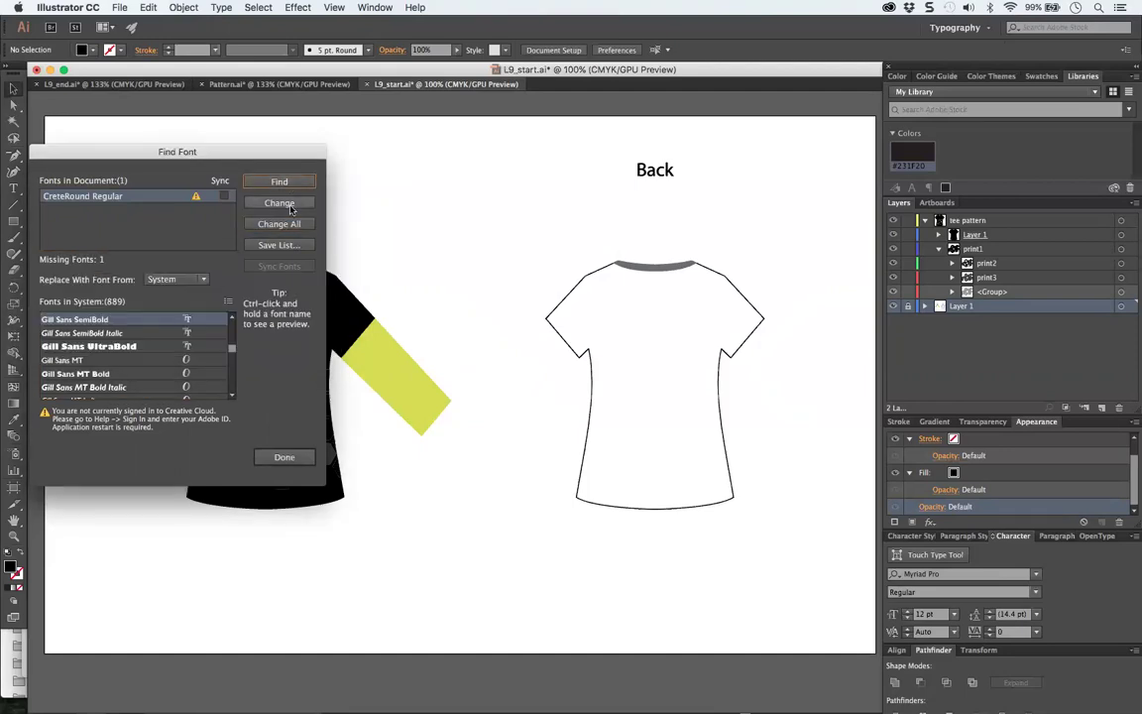
click(280, 202)
click(284, 342)
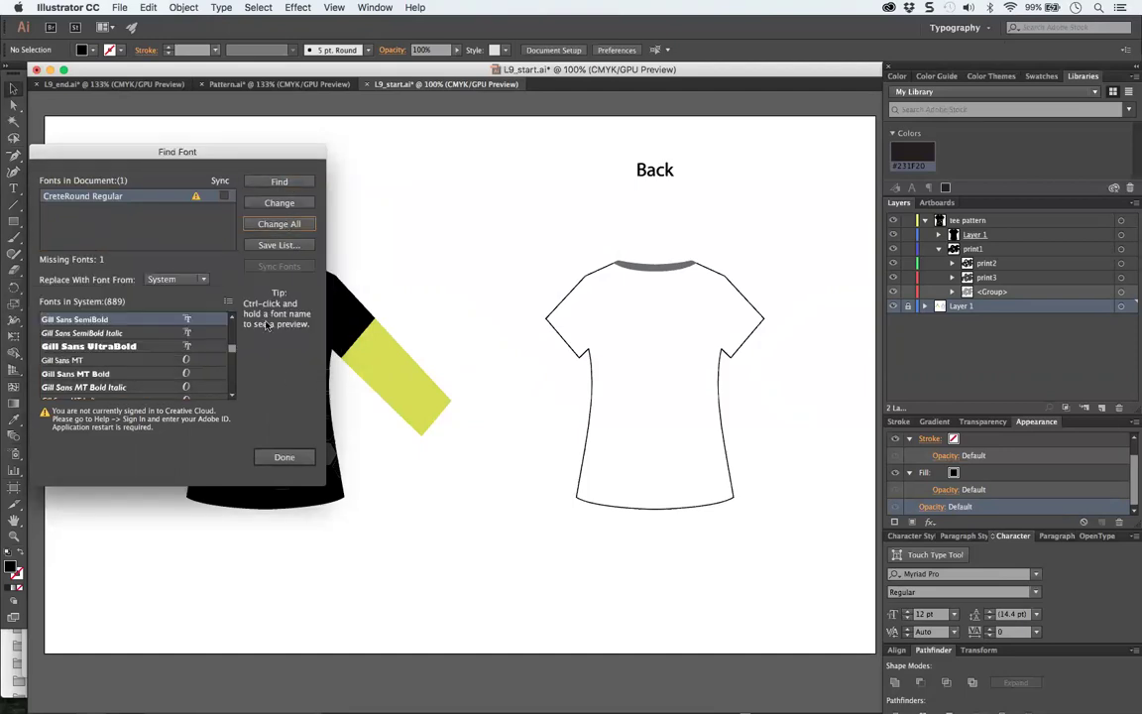
click(176, 279)
click(181, 299)
click(177, 279)
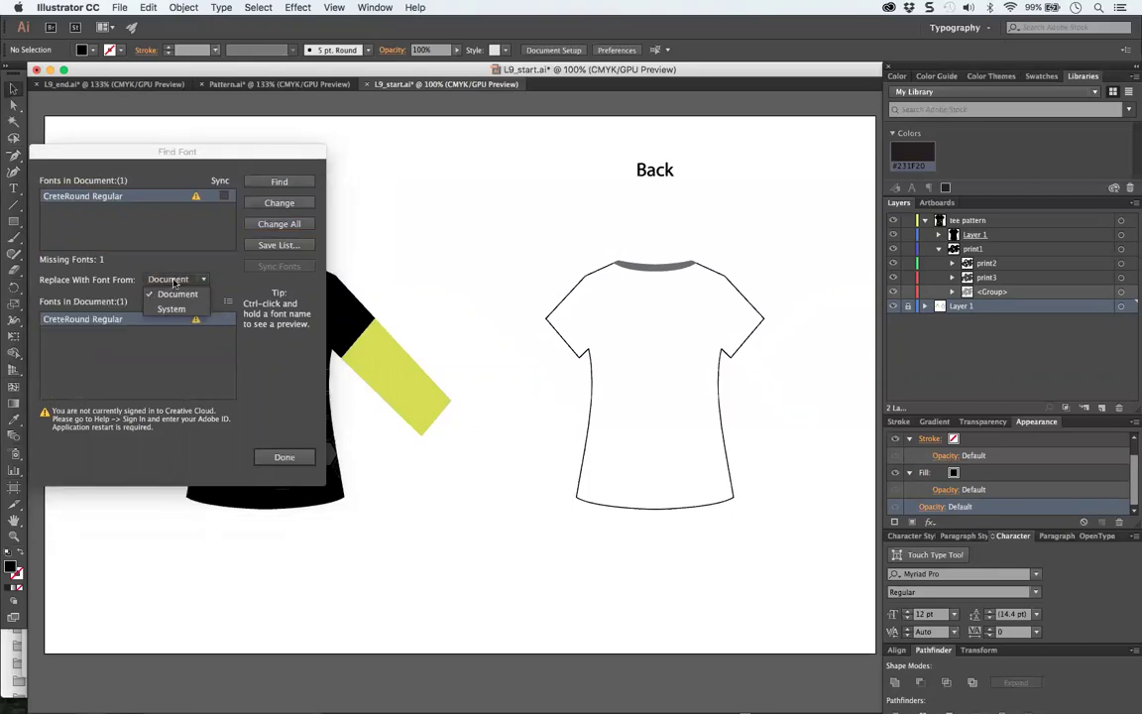
click(168, 314)
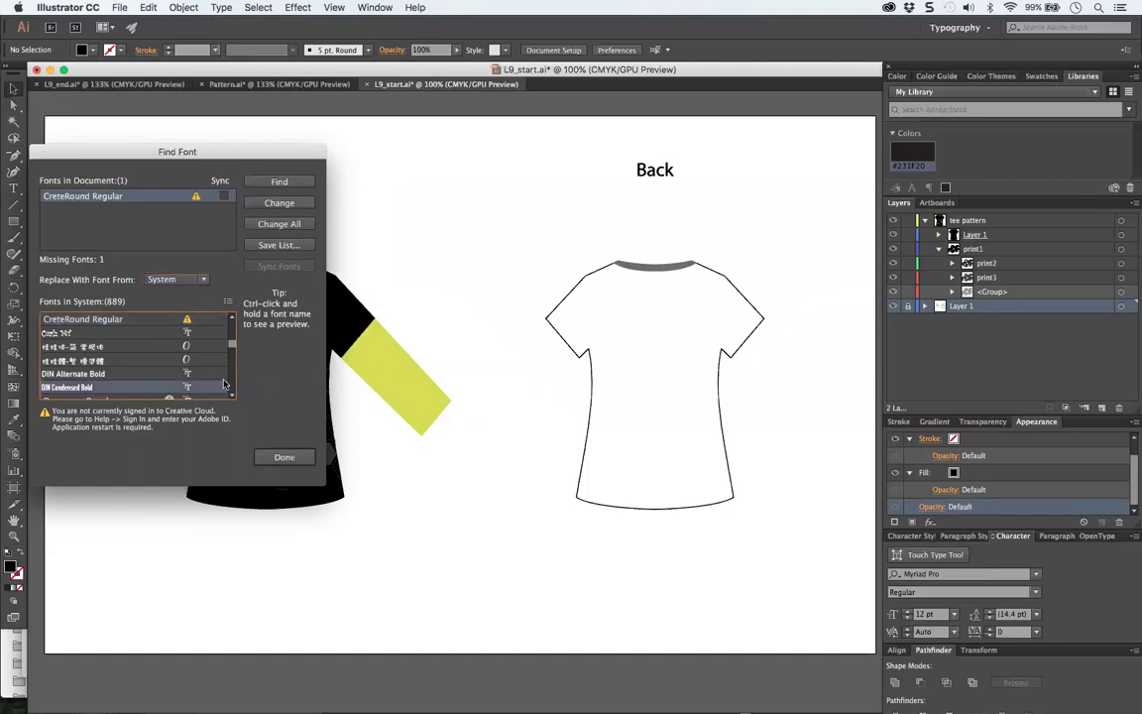
Step: Select Eurostile Bold from the system font list and close the Find Font dialog with Done
scroll(228, 384, down, 5)
scroll(228, 384, down, 10)
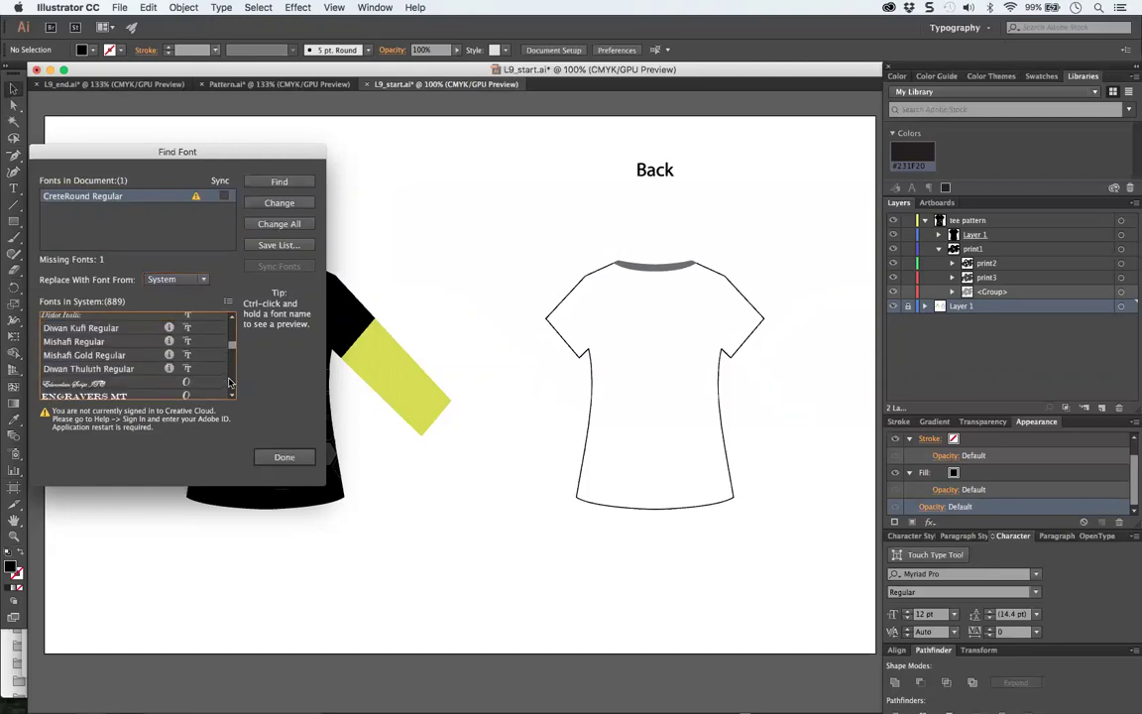
scroll(228, 384, down, 5)
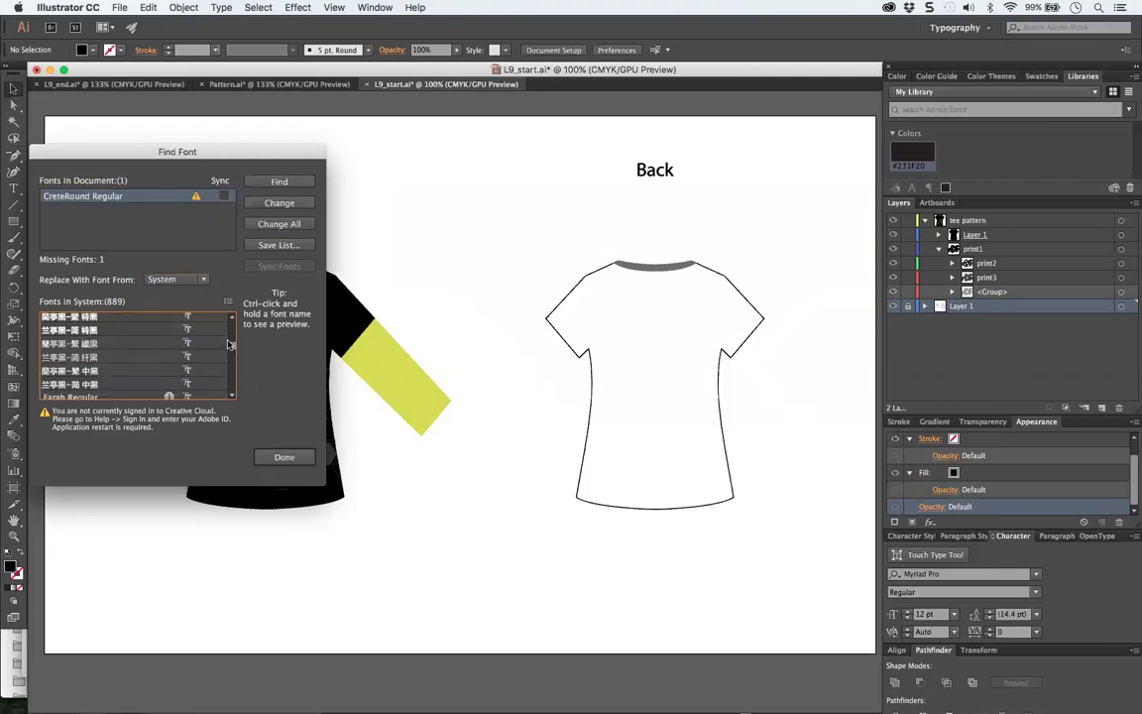
scroll(233, 329, up, 5)
click(174, 376)
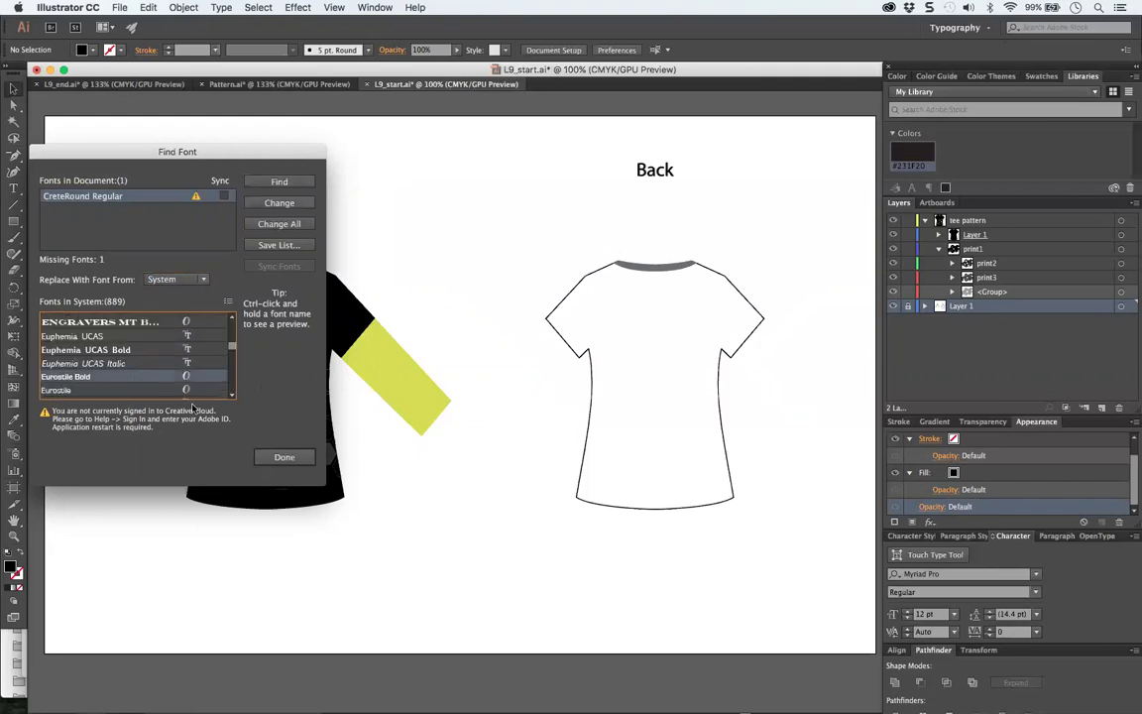
click(269, 456)
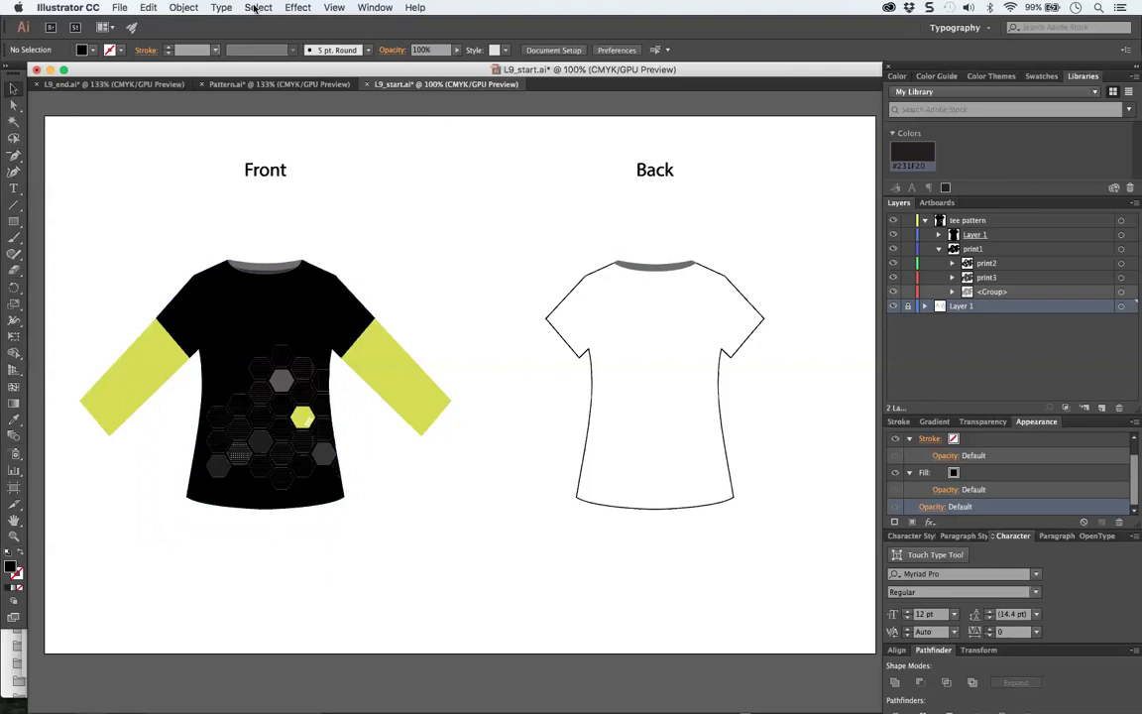
click(221, 8)
click(166, 188)
drag(293, 413, 300, 416)
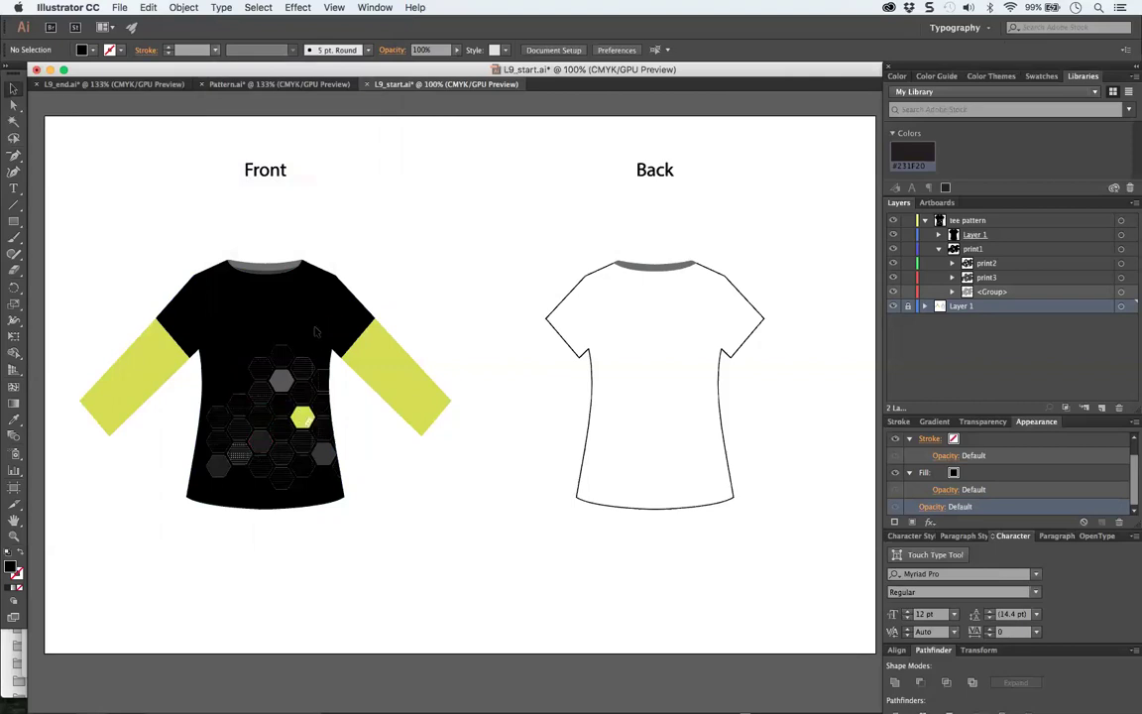